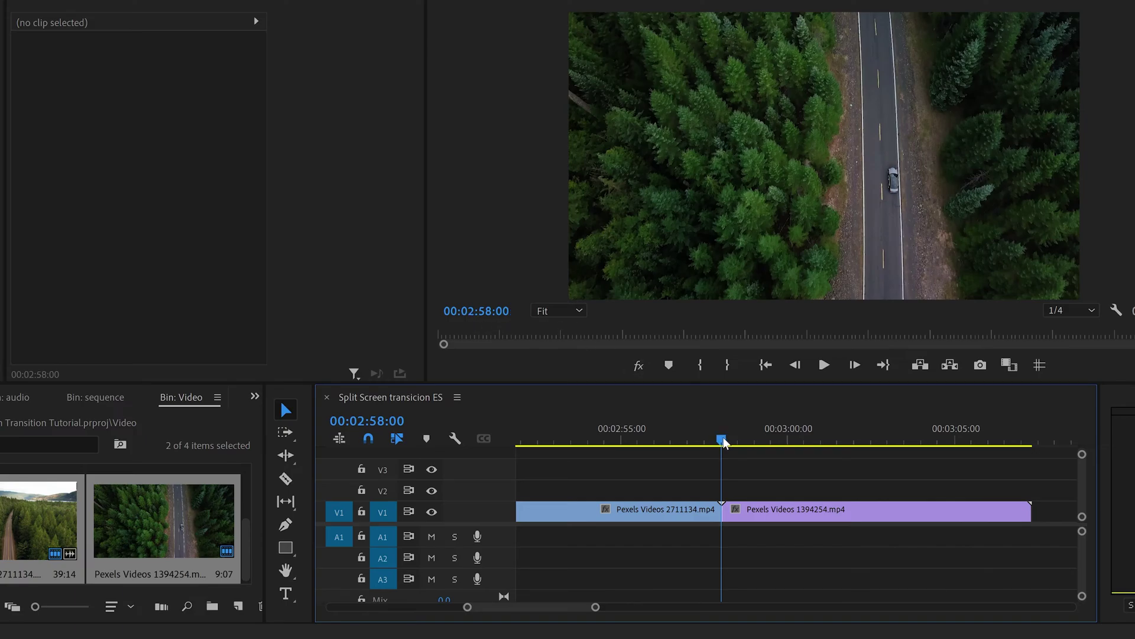
Split Pexels Videos 2711134.mp4 at 00:02:55:00 and duplicate its end segment onto track V2 directly above
left_click_drag(722, 438, 624, 499)
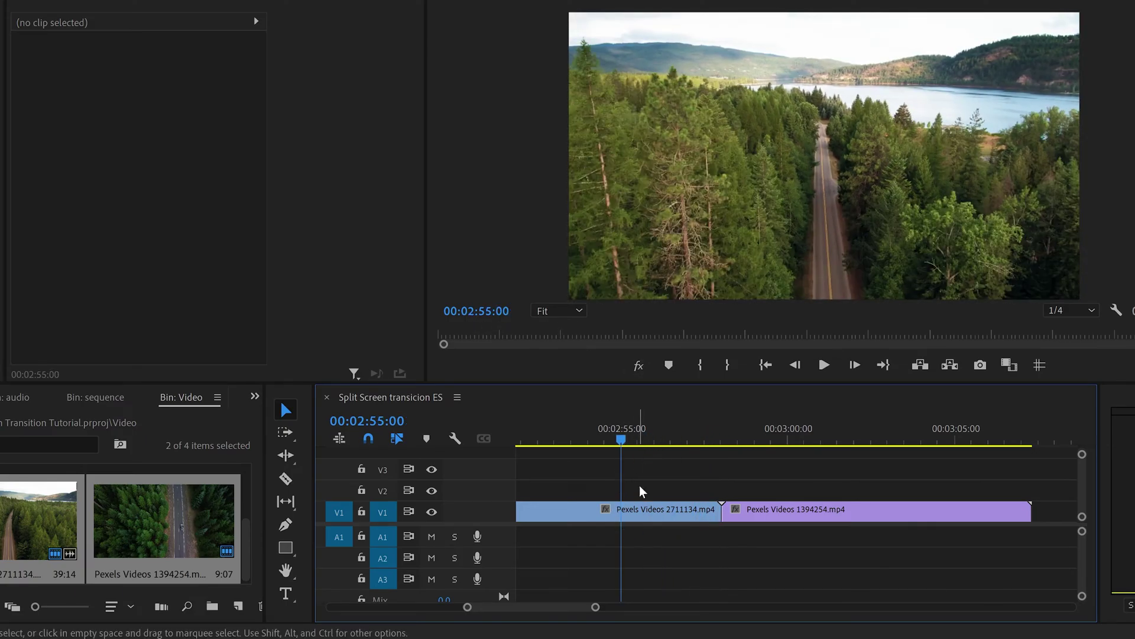
key("c")
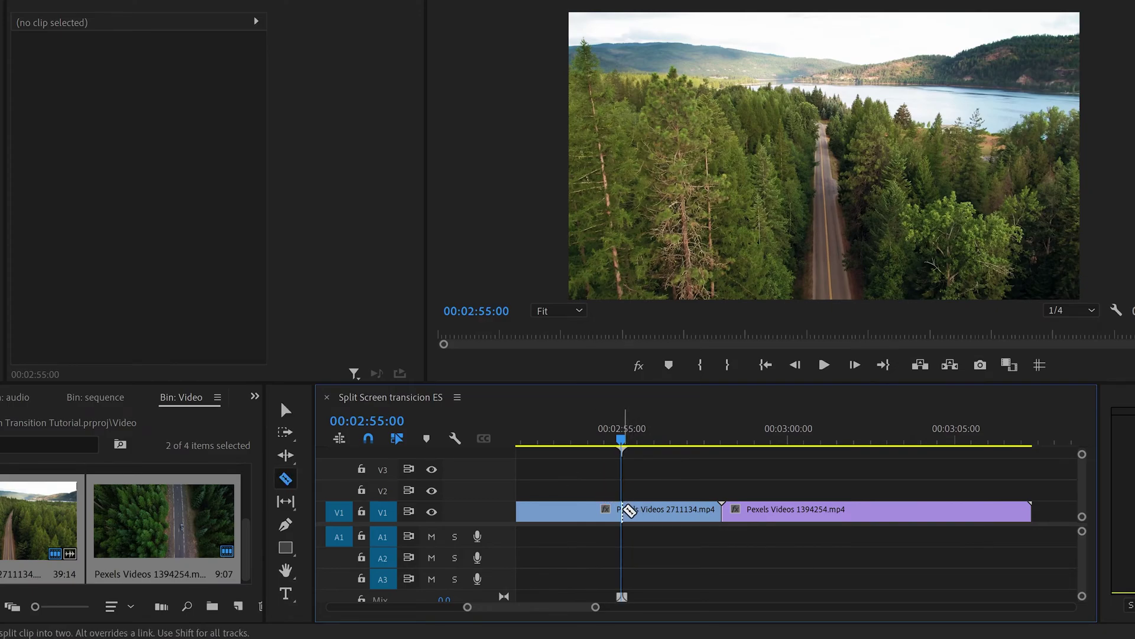
left_click(622, 509)
key("v")
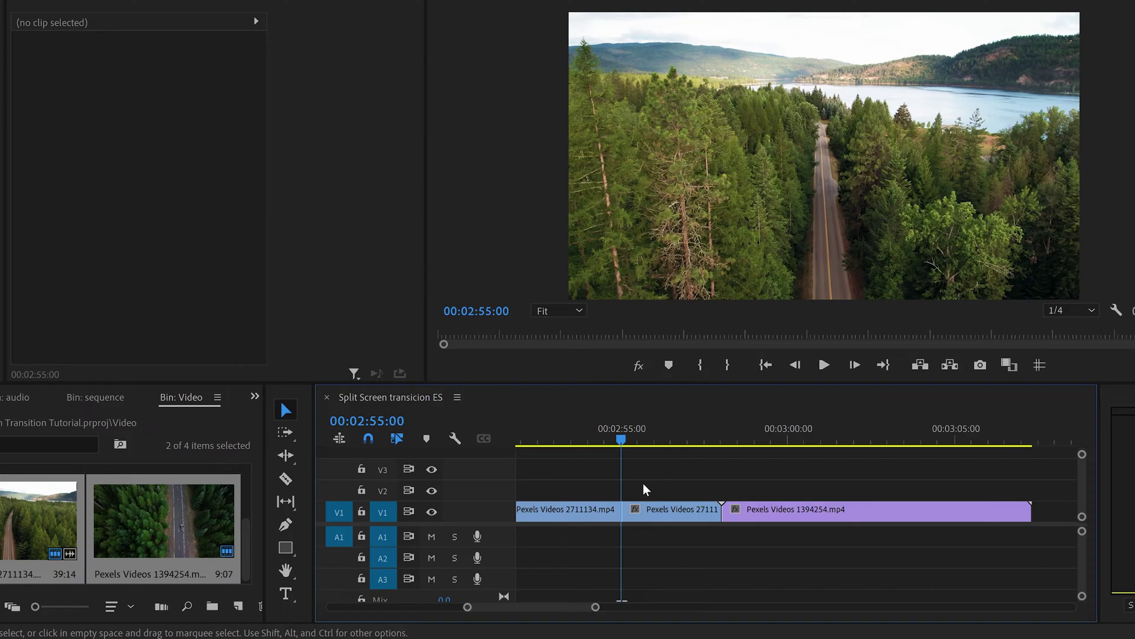
left_click(678, 511)
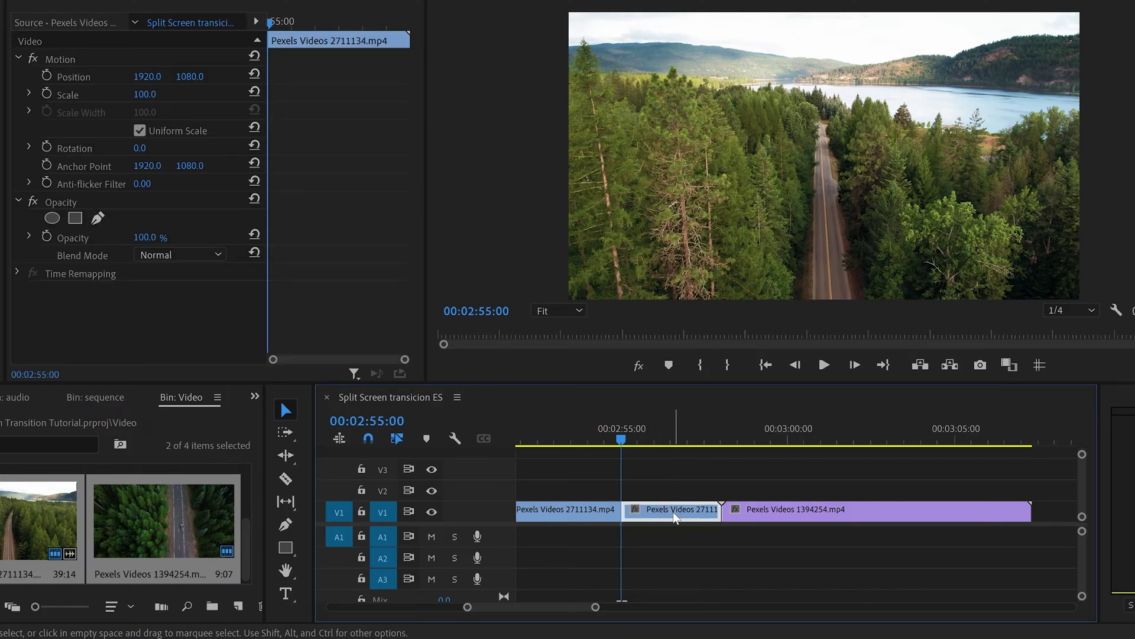
left_click_drag(676, 517, 676, 491)
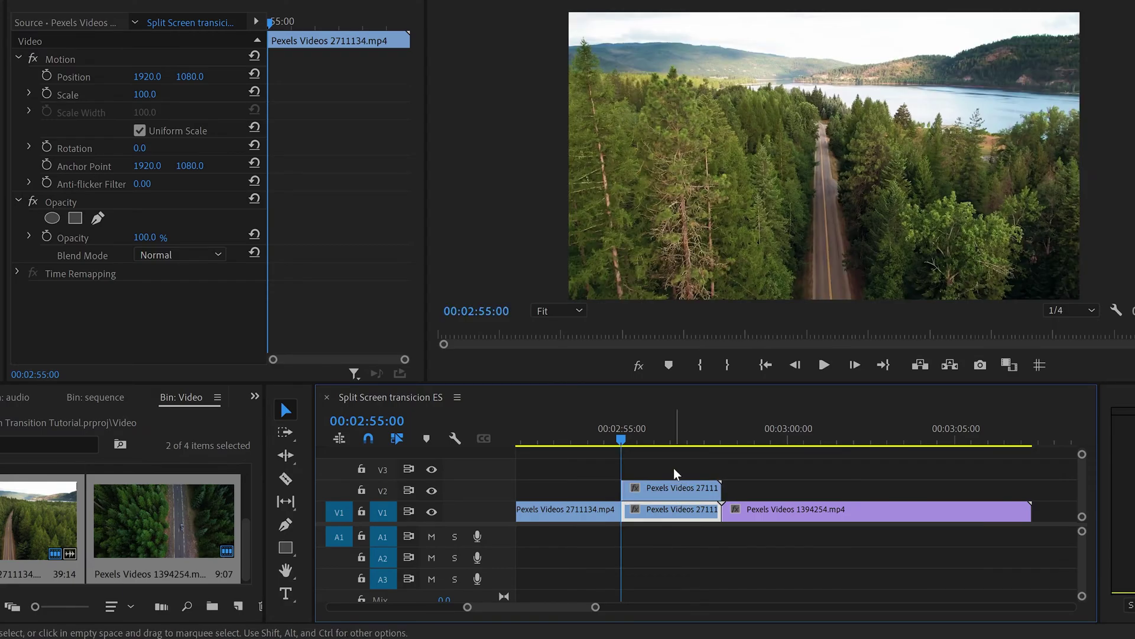
Start a free-draw opacity mask on the V1 segment at 00:02:56:03, with points at the frame's lower-left and lower-right corners
left_click(656, 437)
left_click(579, 317)
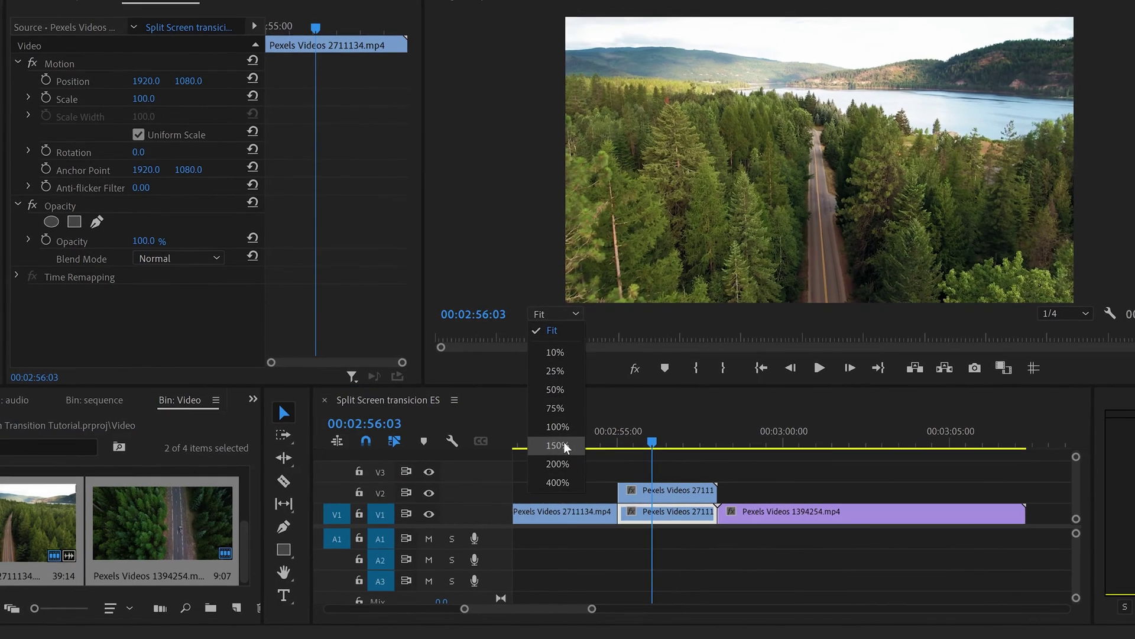
left_click(565, 440)
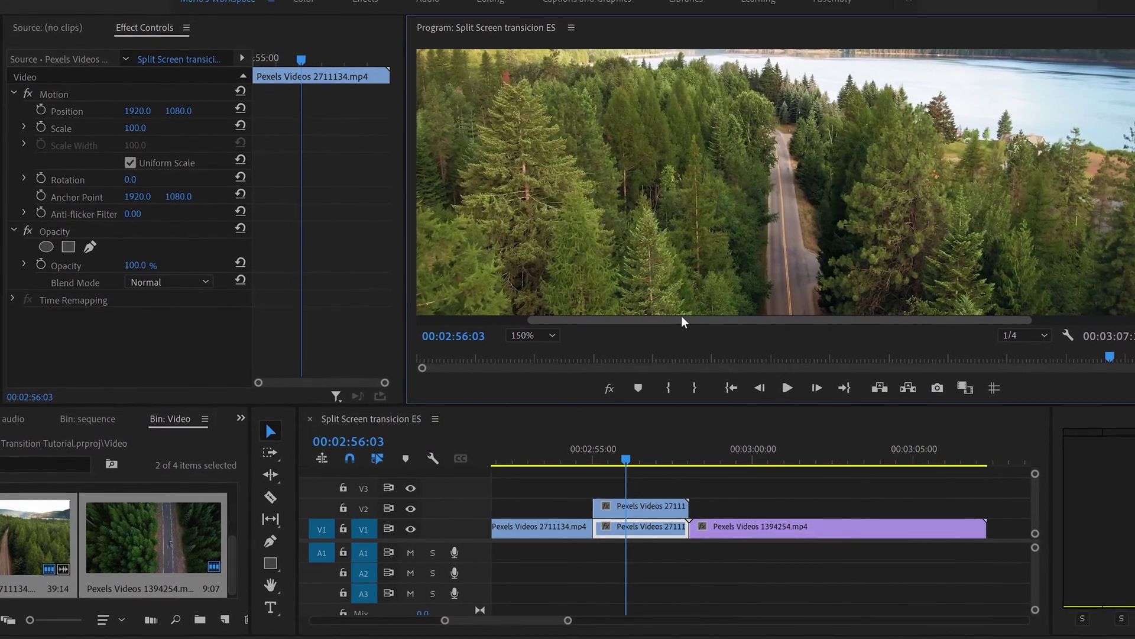
left_click_drag(702, 304, 604, 304)
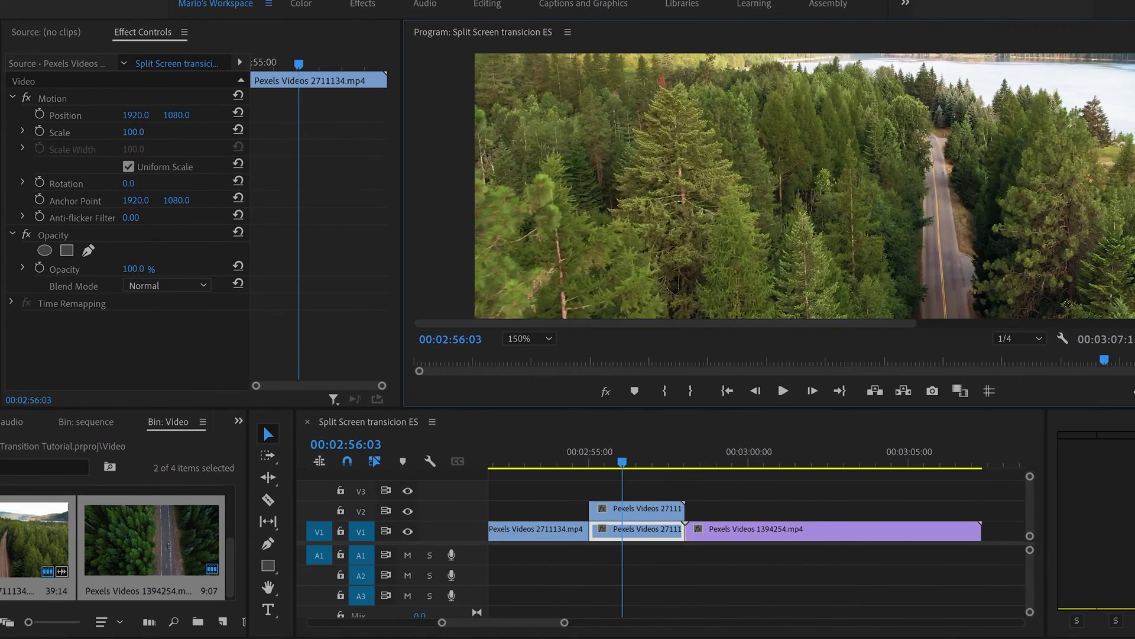
scroll(804, 185, "down", 2)
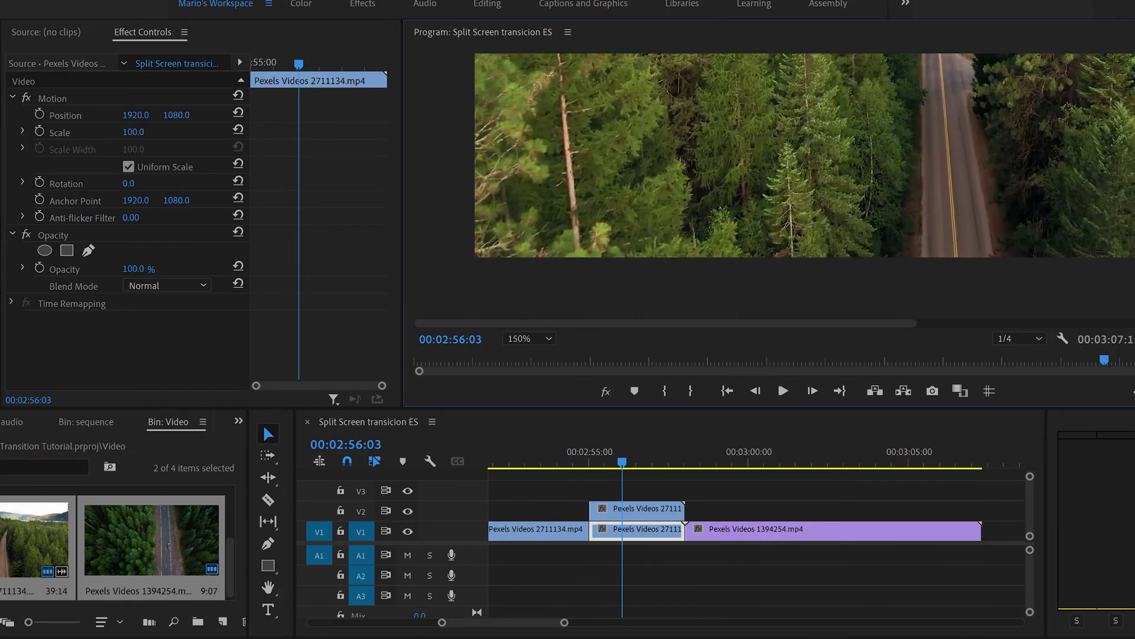
left_click(88, 250)
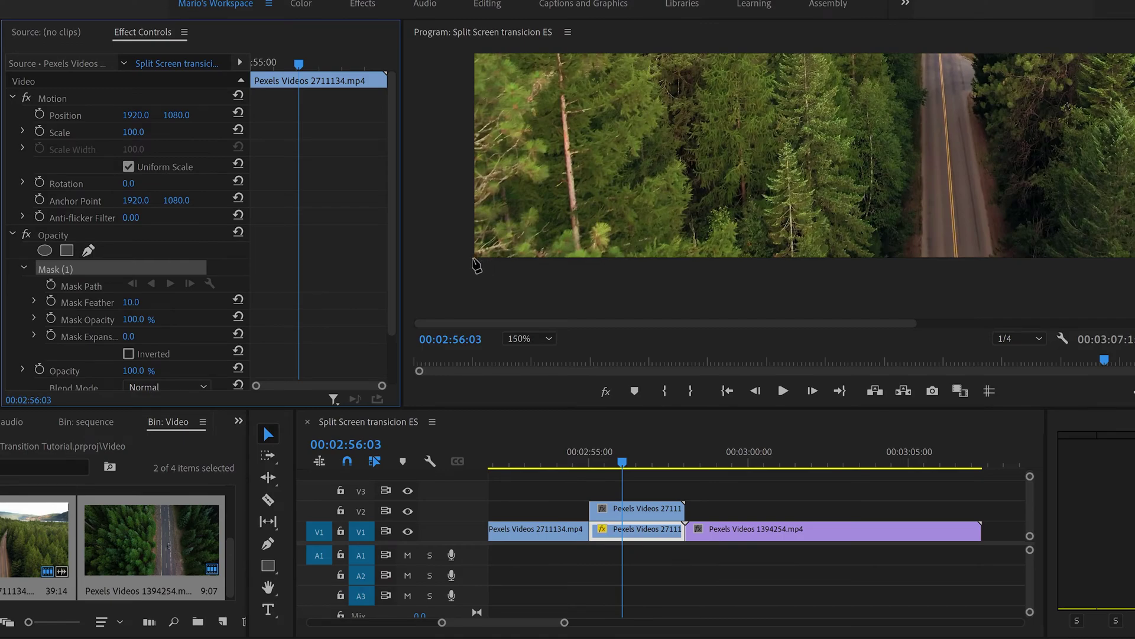
left_click_drag(674, 322, 900, 319)
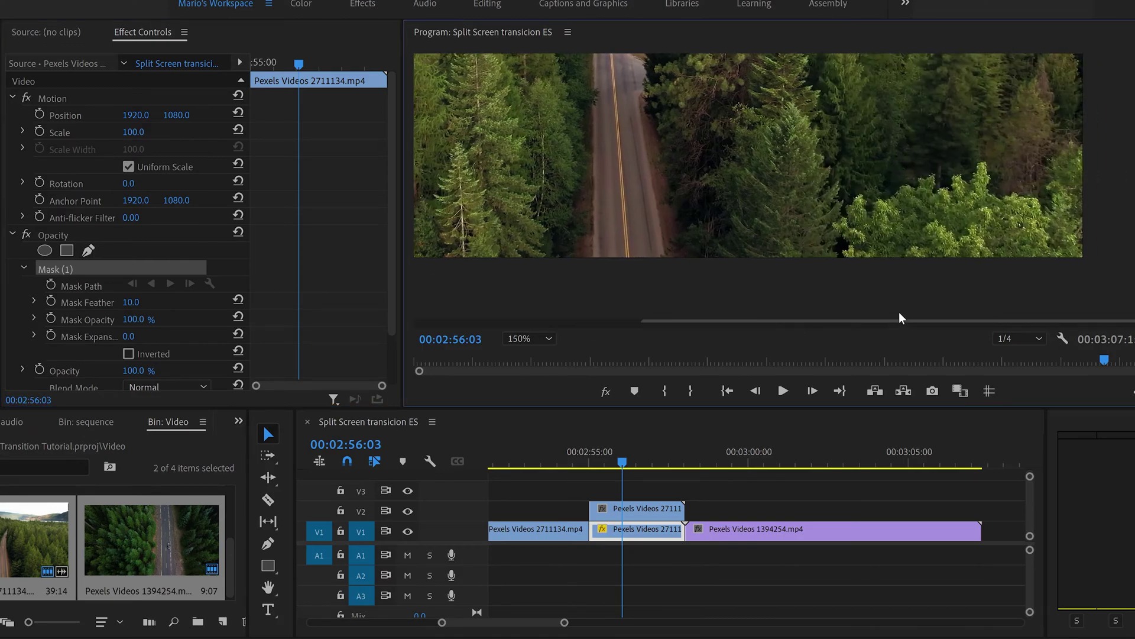
left_click(1083, 258)
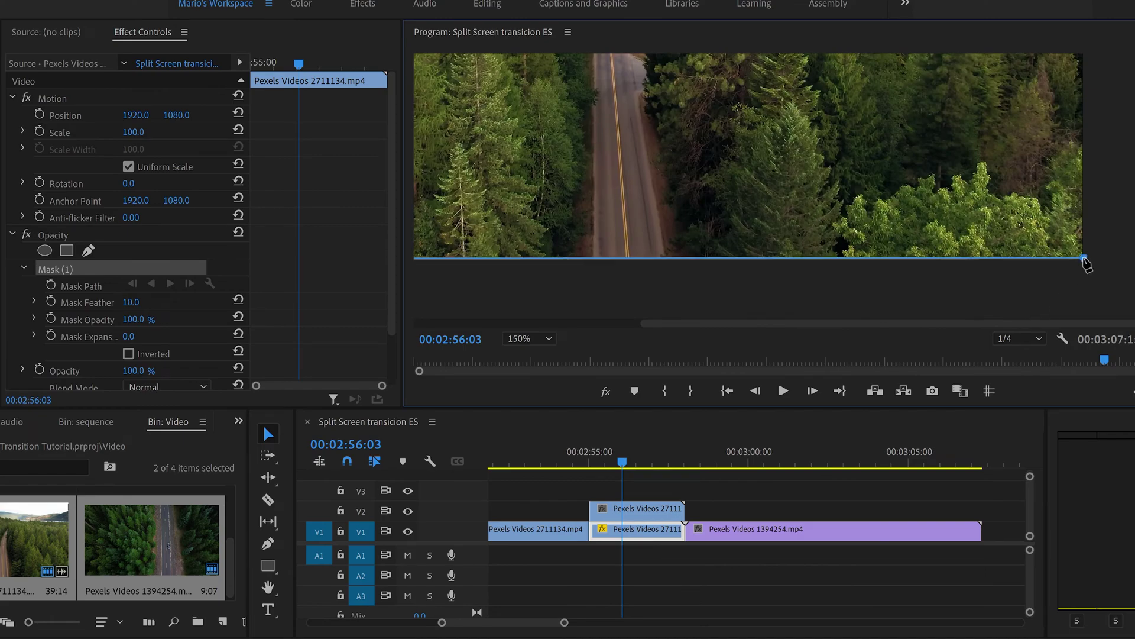
Add a mask point at the frame's upper-left corner and close the path at the lower-left corner, forming a lower-left triangle
scroll(1069, 328, "up", 3)
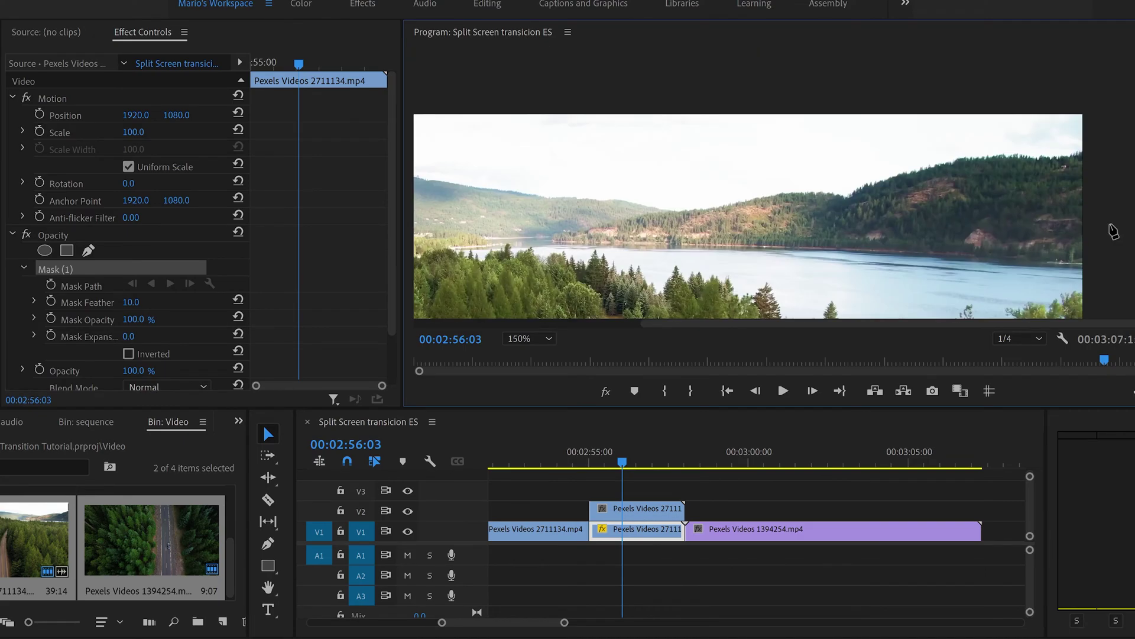
left_click_drag(1069, 325, 721, 349)
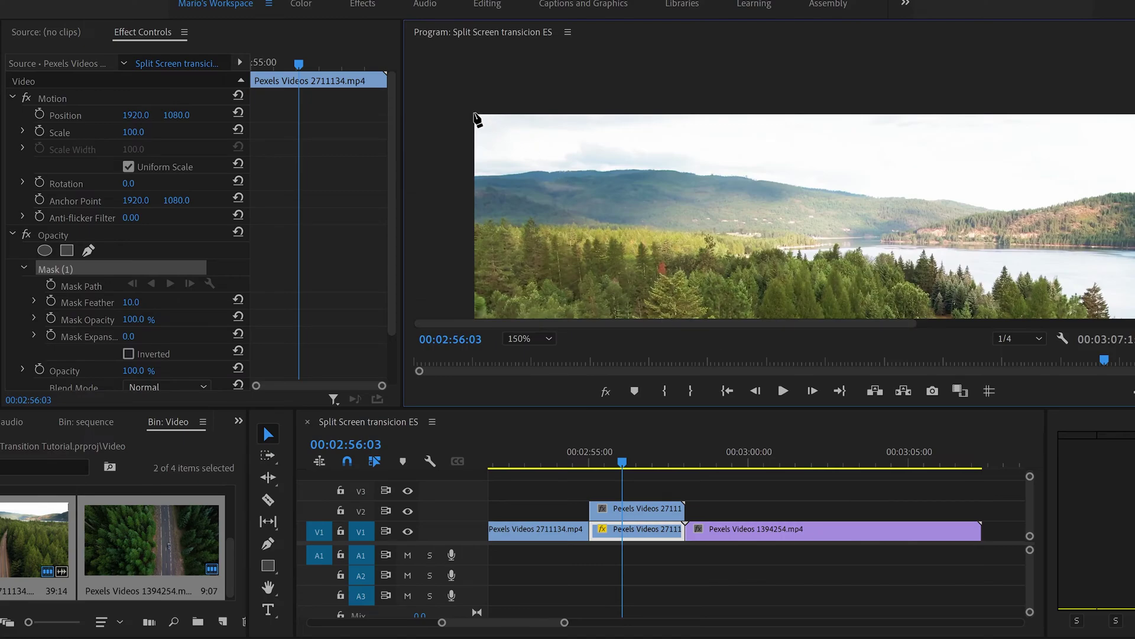
left_click(474, 113)
scroll(804, 187, "down", 5)
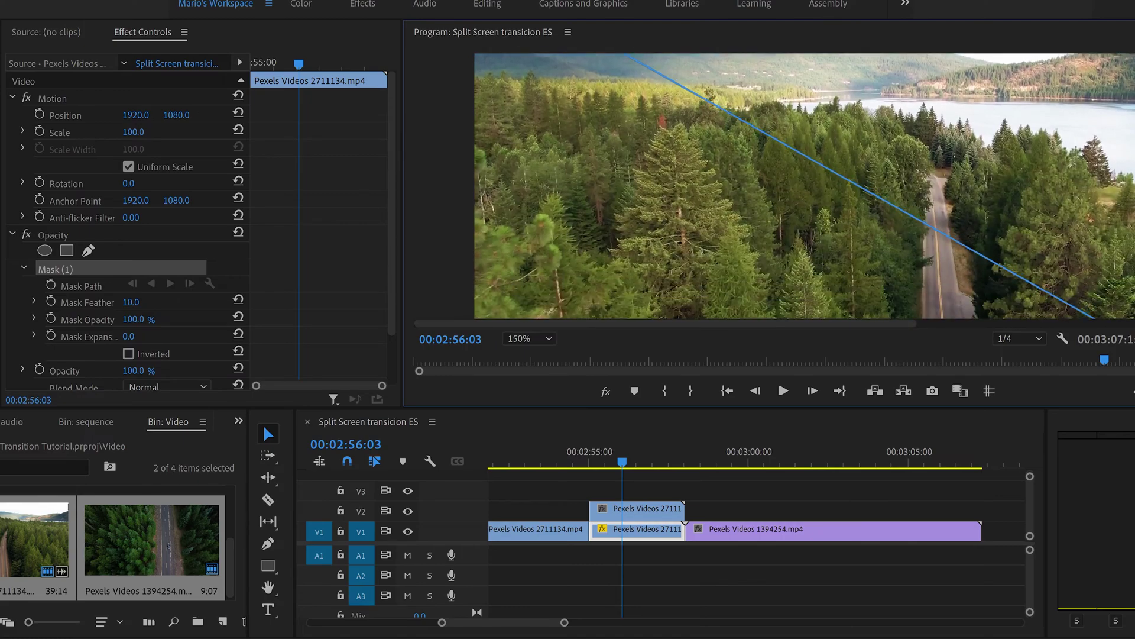
scroll(805, 186, "down", 1)
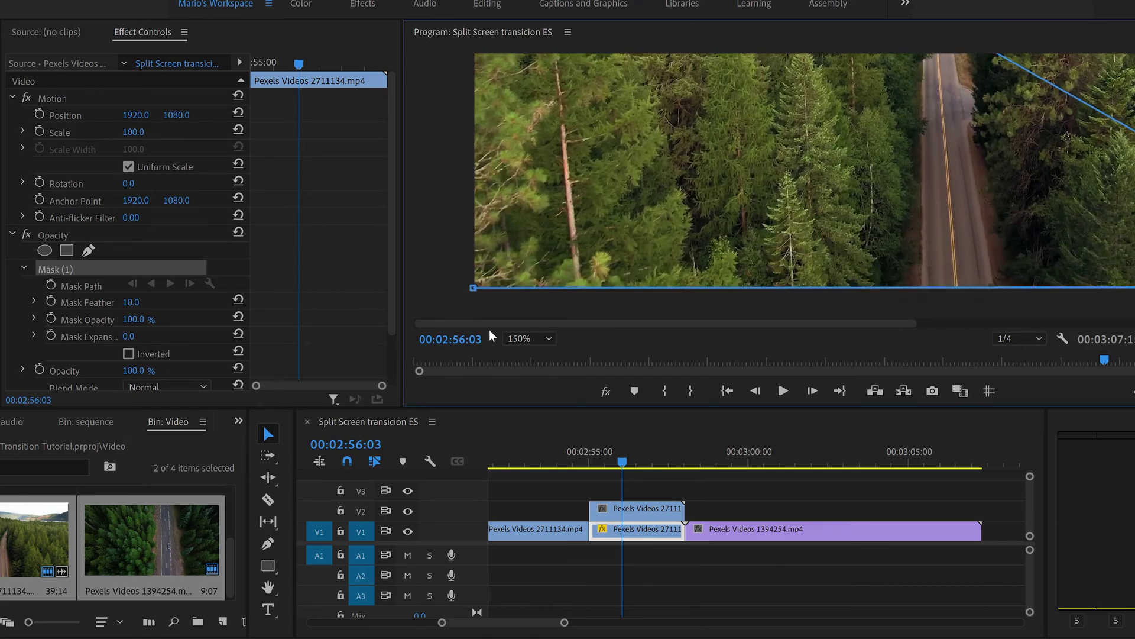
left_click(474, 288)
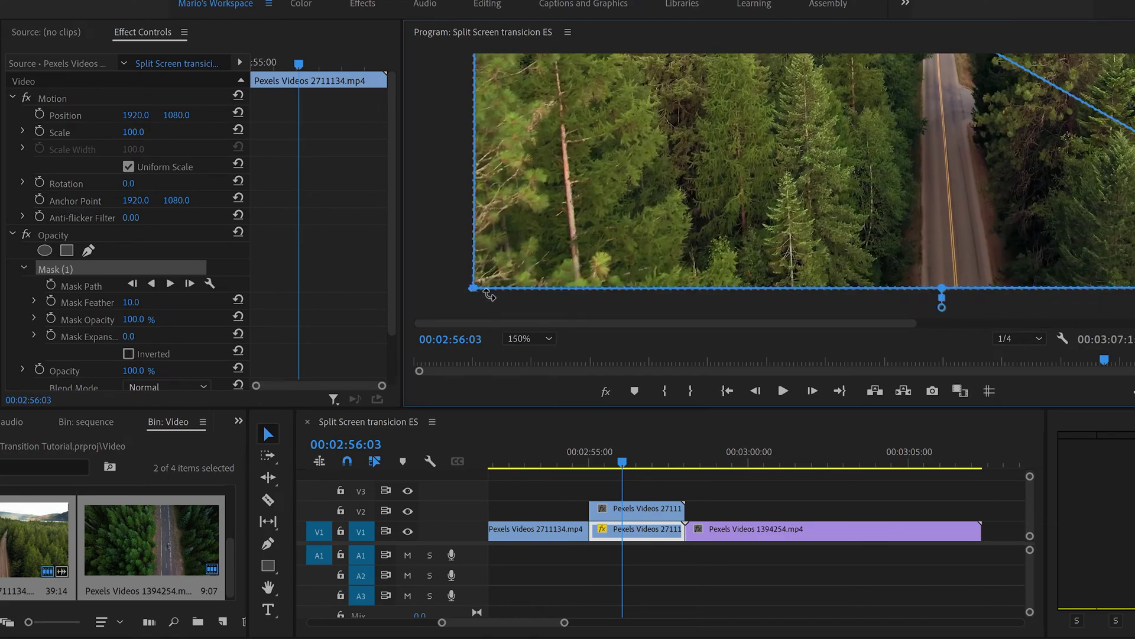
left_click(529, 339)
left_click(538, 364)
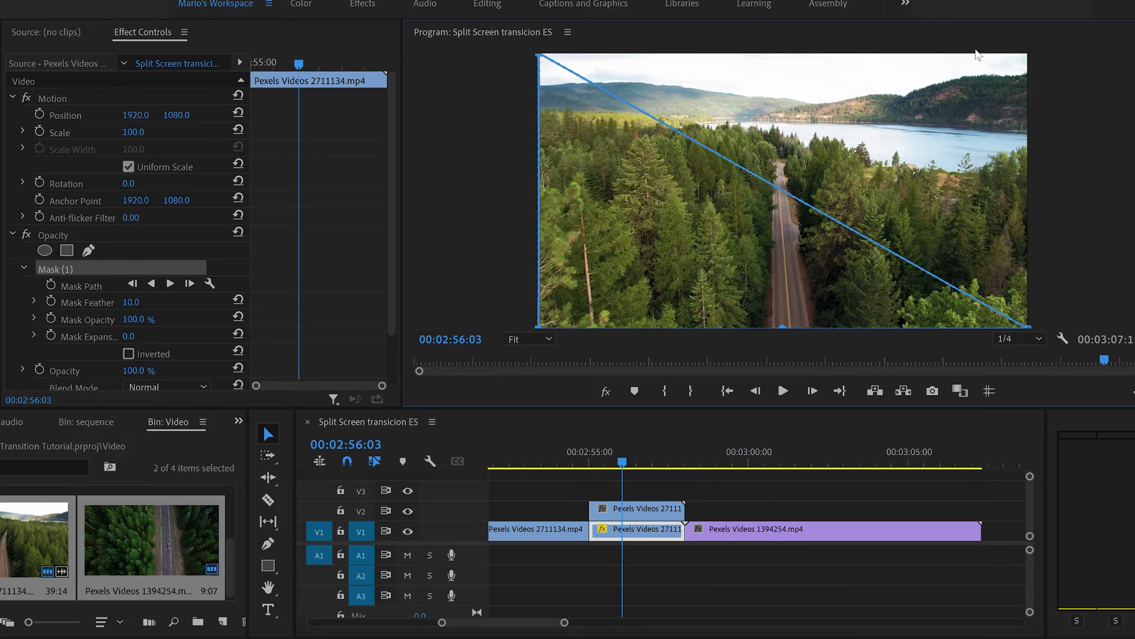
Start a free-draw opacity mask on the V2 copy with its first point at the frame's lower-right corner
left_click(649, 513)
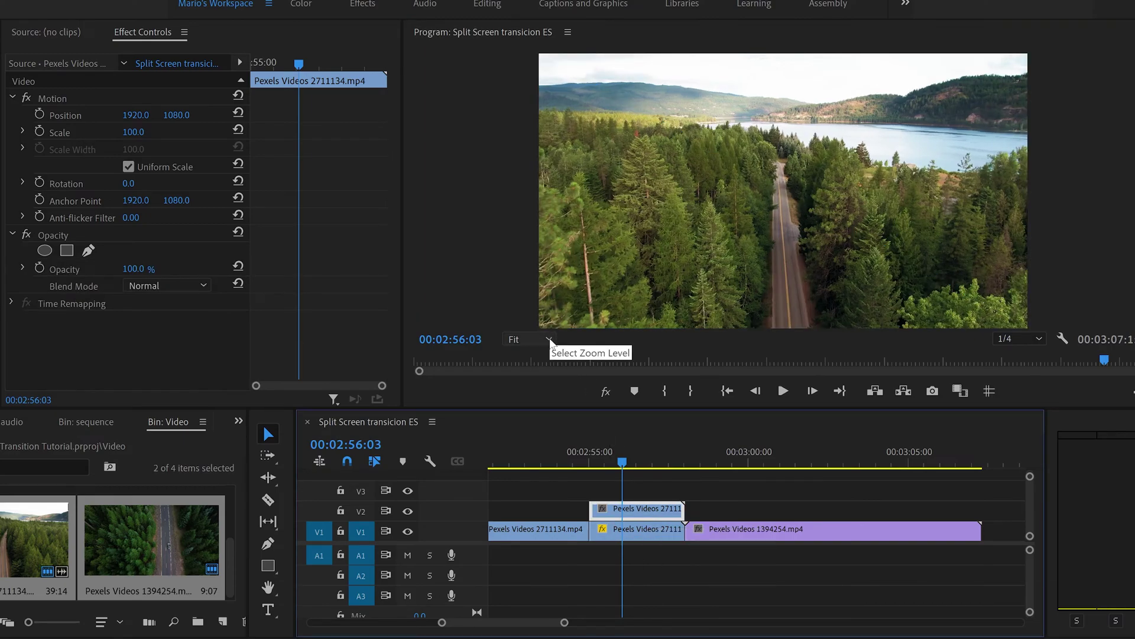
left_click(548, 339)
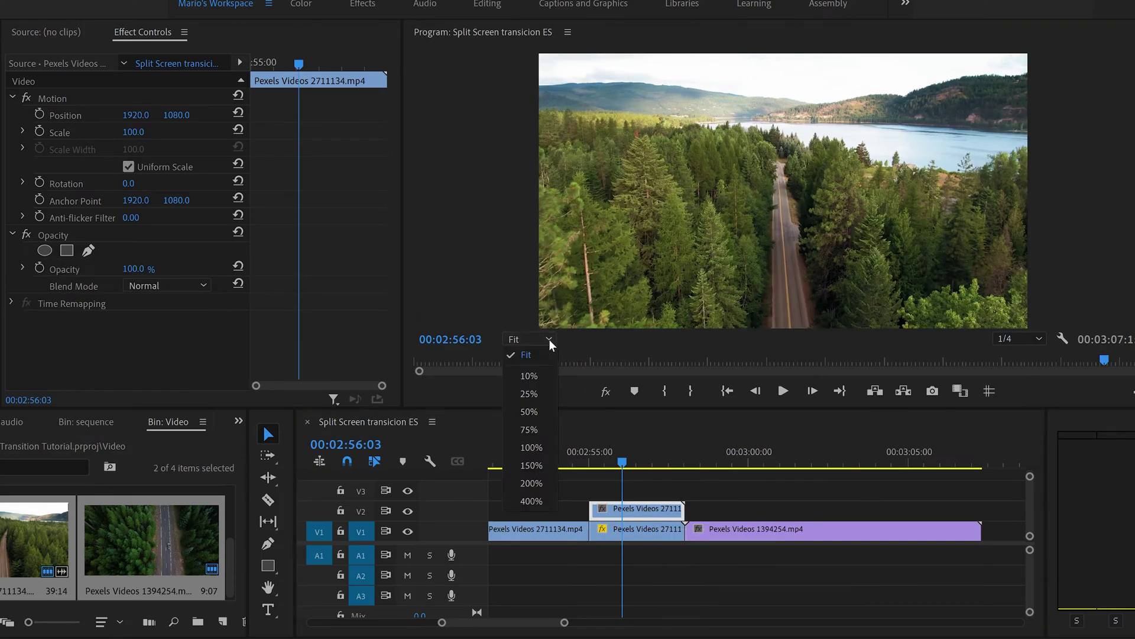
left_click(525, 471)
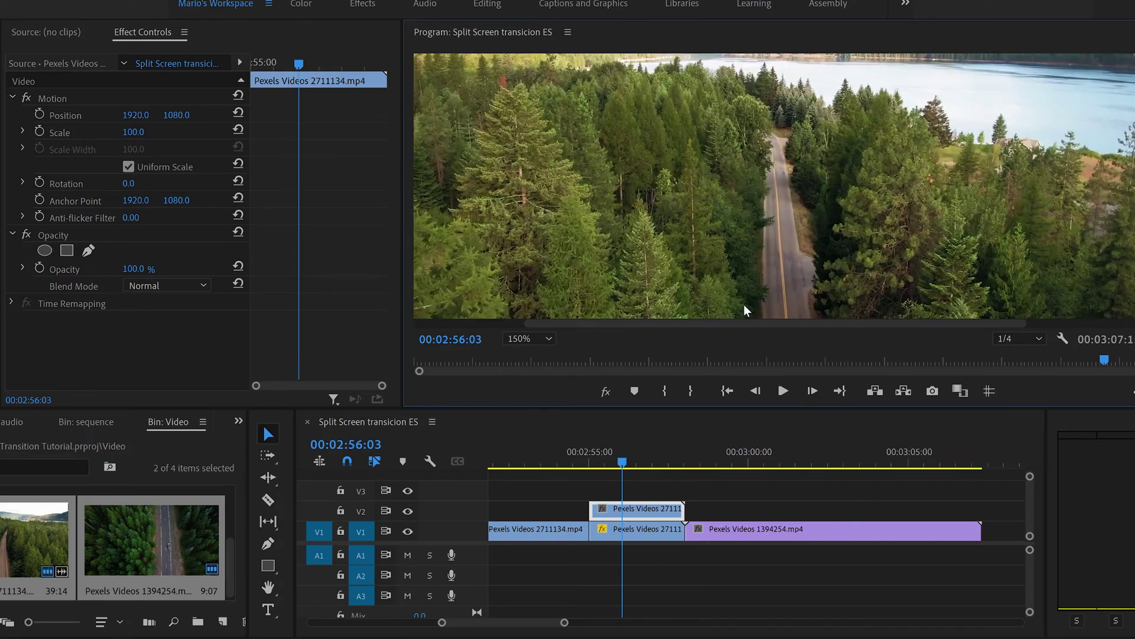
scroll(747, 324, "left", 3)
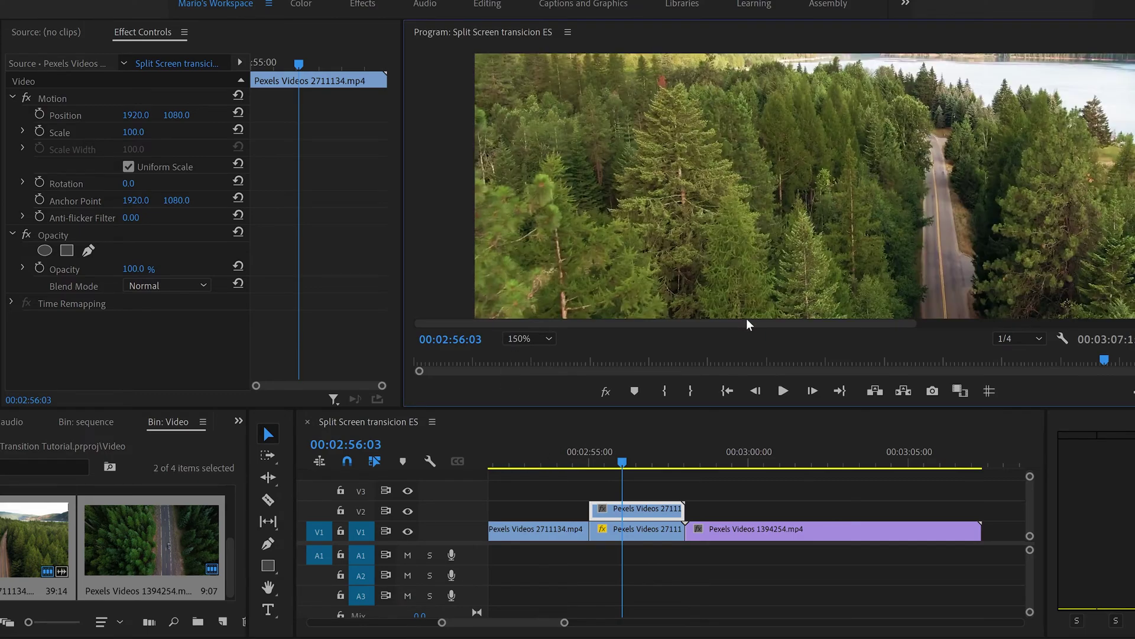
scroll(918, 307, "right", 5)
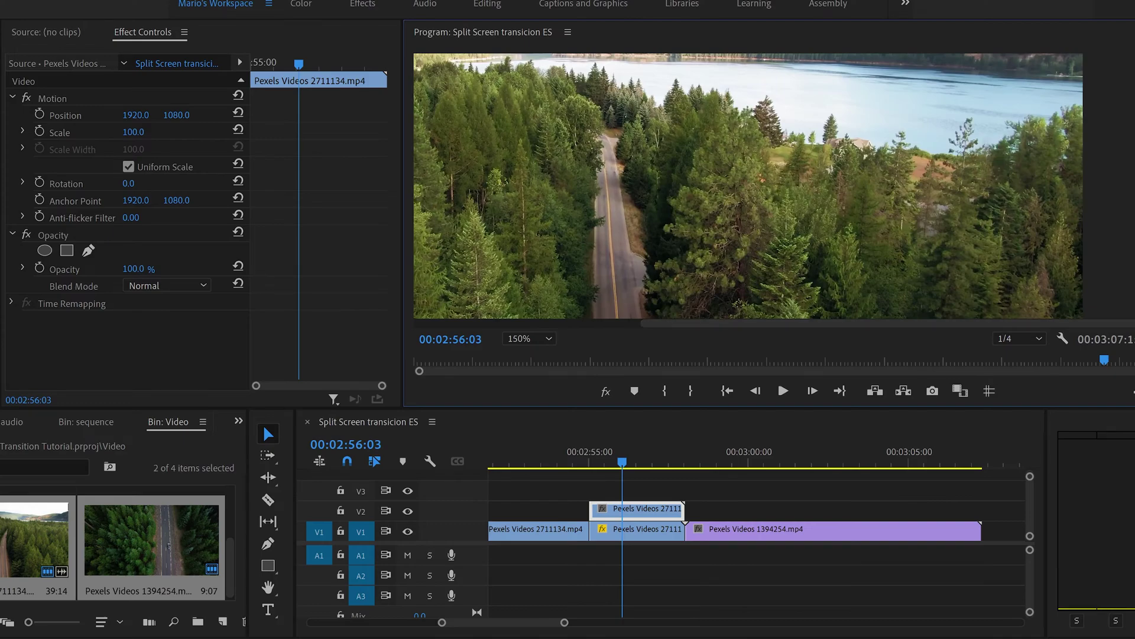
scroll(749, 185, "down", 5)
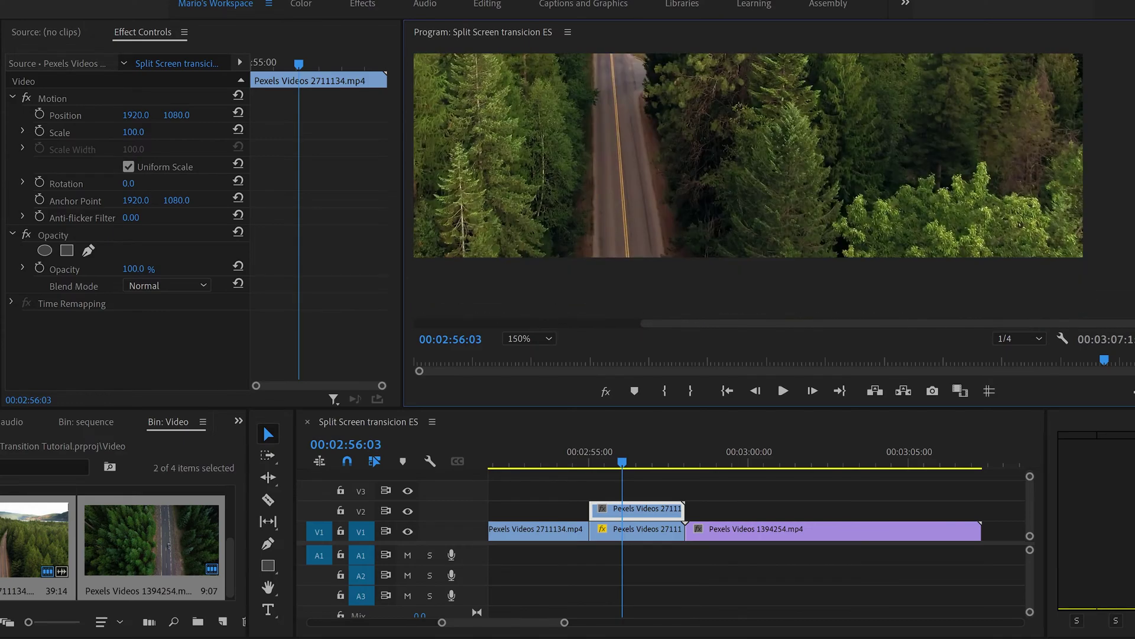
left_click(89, 251)
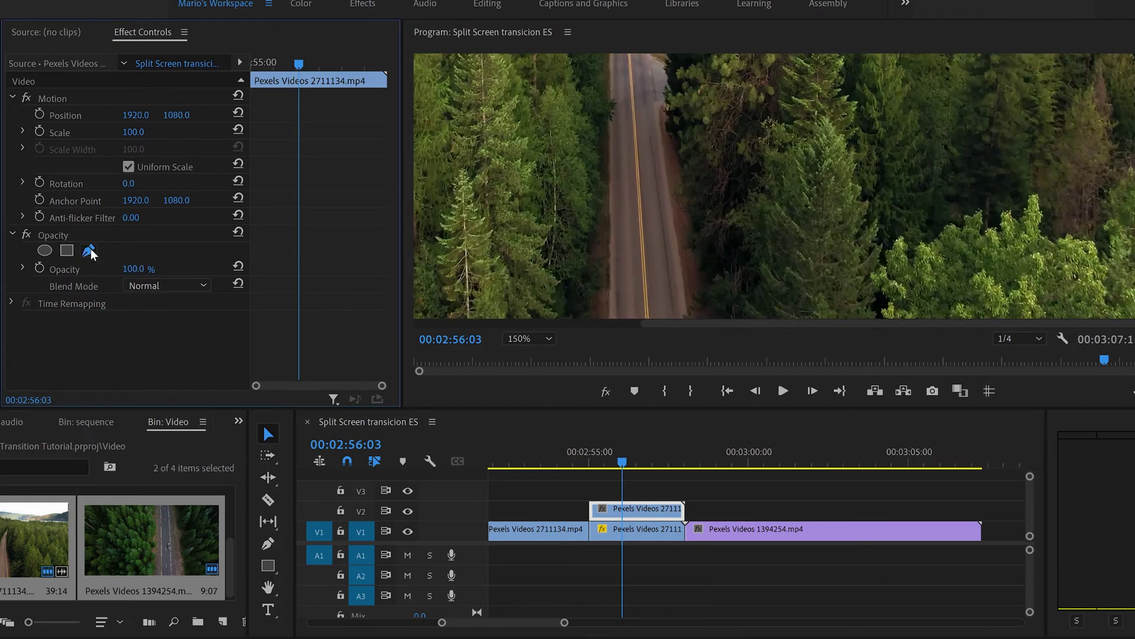
left_click(1082, 267)
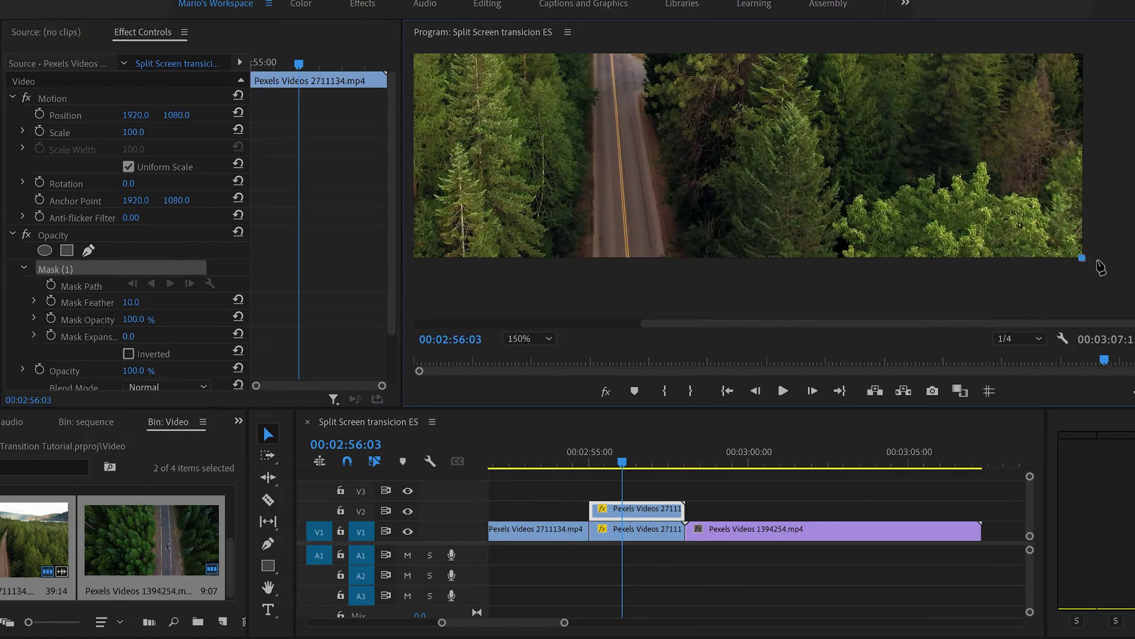
Add points at the frame's upper-right and upper-left corners and close the V2 mask at the lower-right corner, forming a triangle
scroll(1082, 260, "up", 10)
scroll(618, 332, "left", 3)
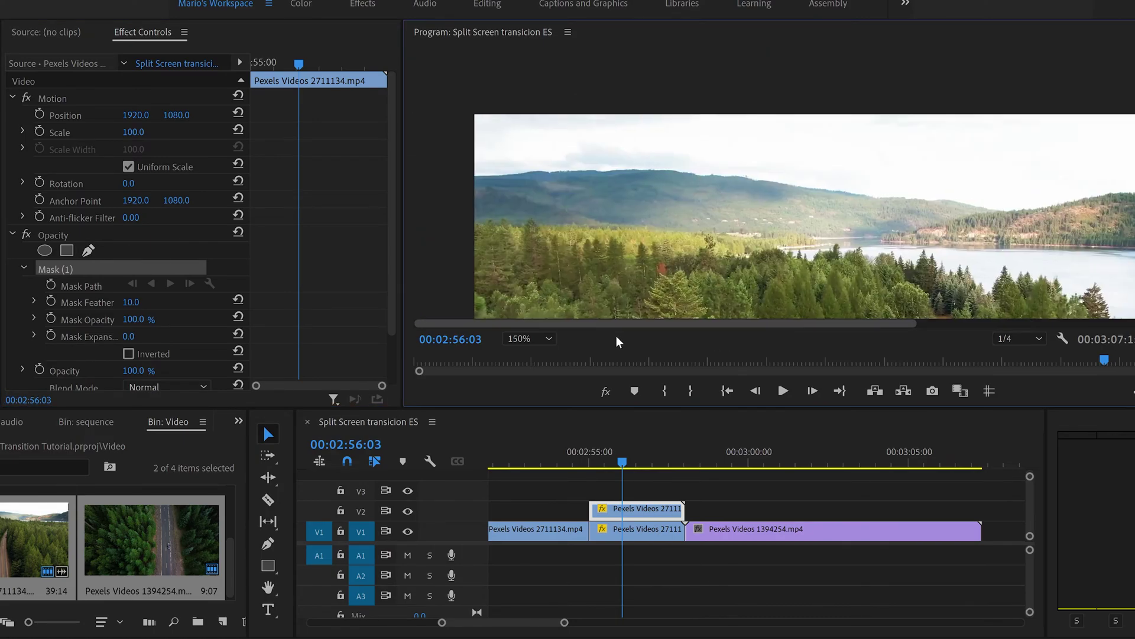
left_click(475, 114)
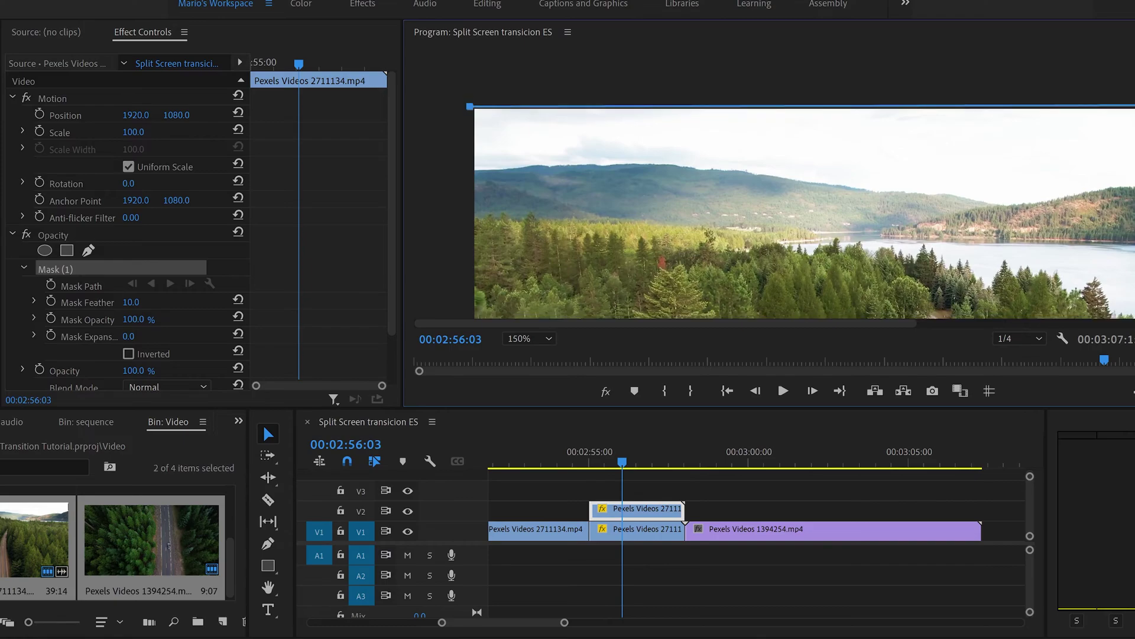
scroll(475, 114, "down", 10)
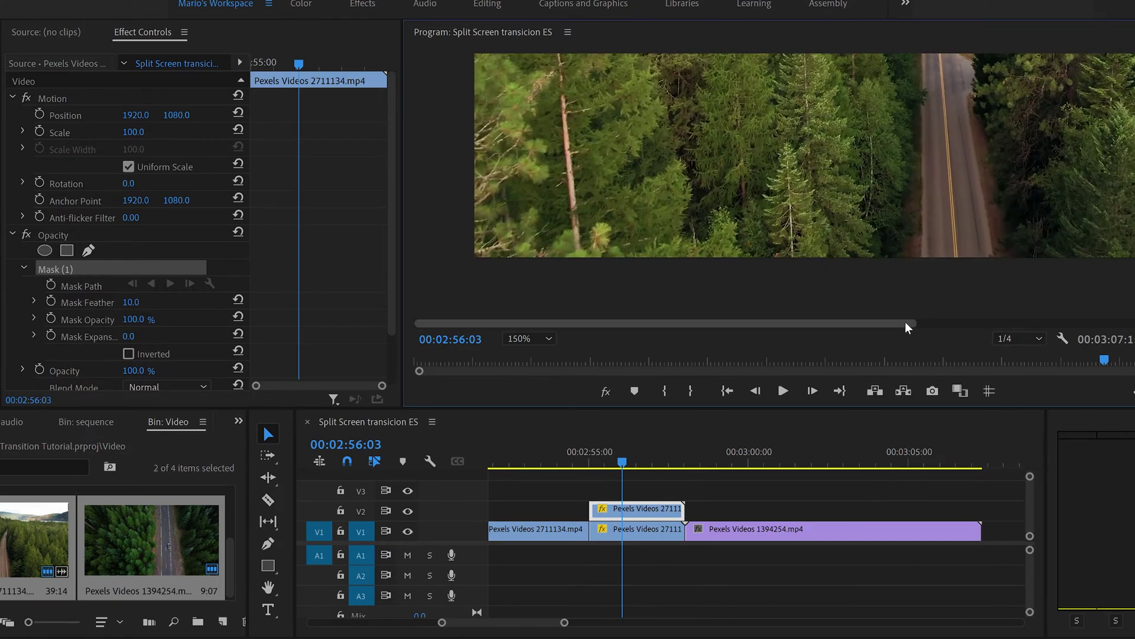
scroll(1060, 312, "right", 3)
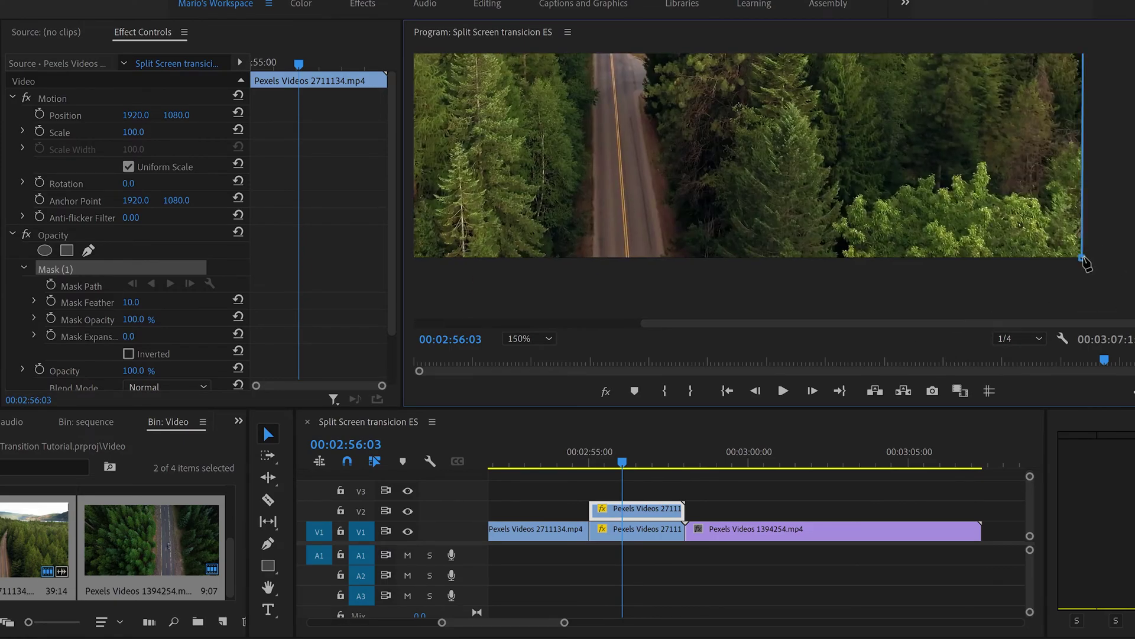
left_click(1082, 258)
left_click(549, 339)
left_click(530, 357)
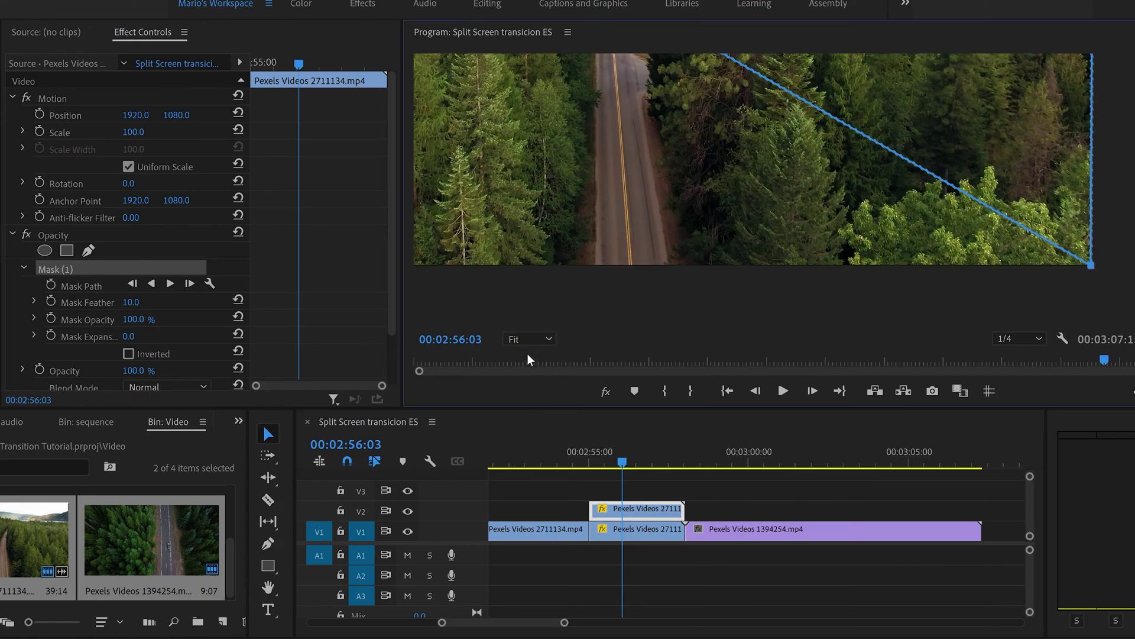
Deselect the masked clips and examine the diagonal seam between the two halves at 150% preview zoom
left_click(659, 488)
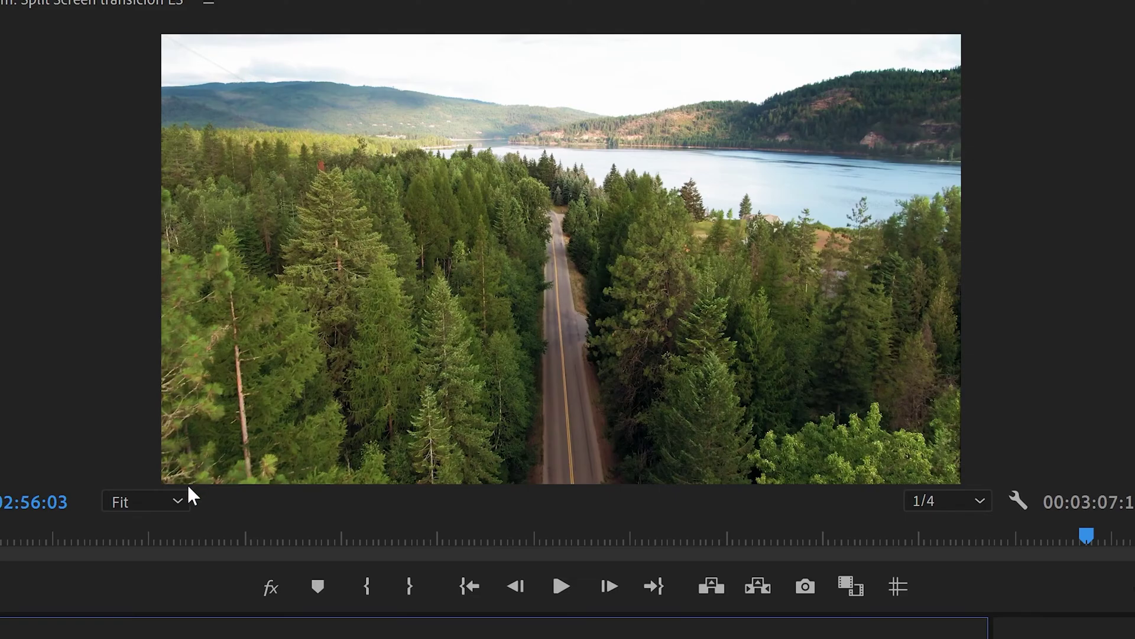
left_click(178, 501)
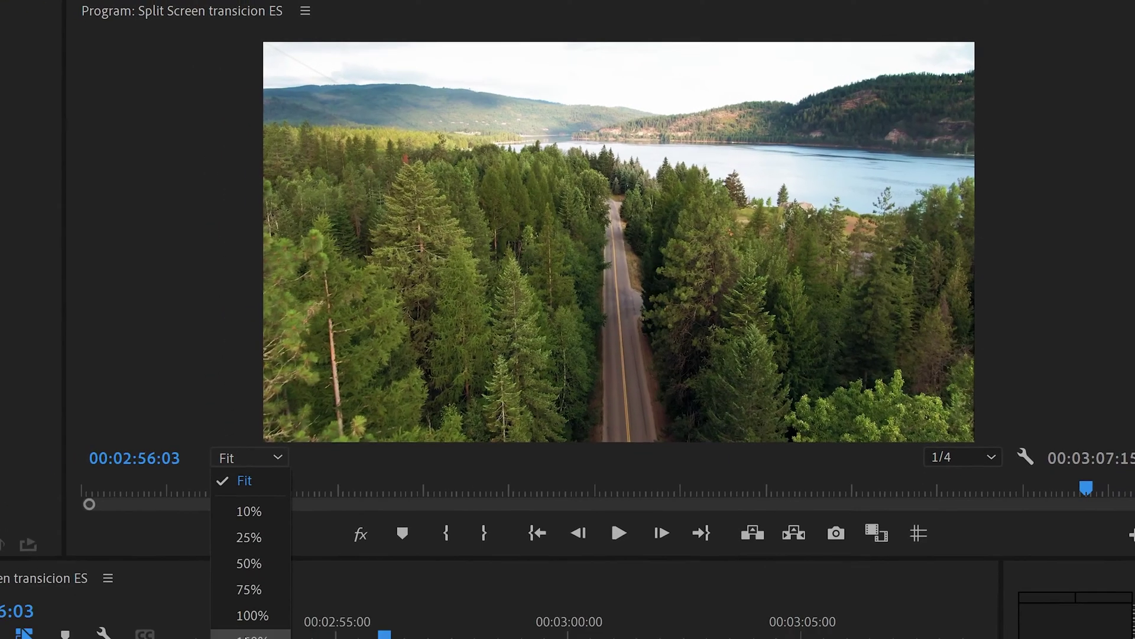
left_click(143, 638)
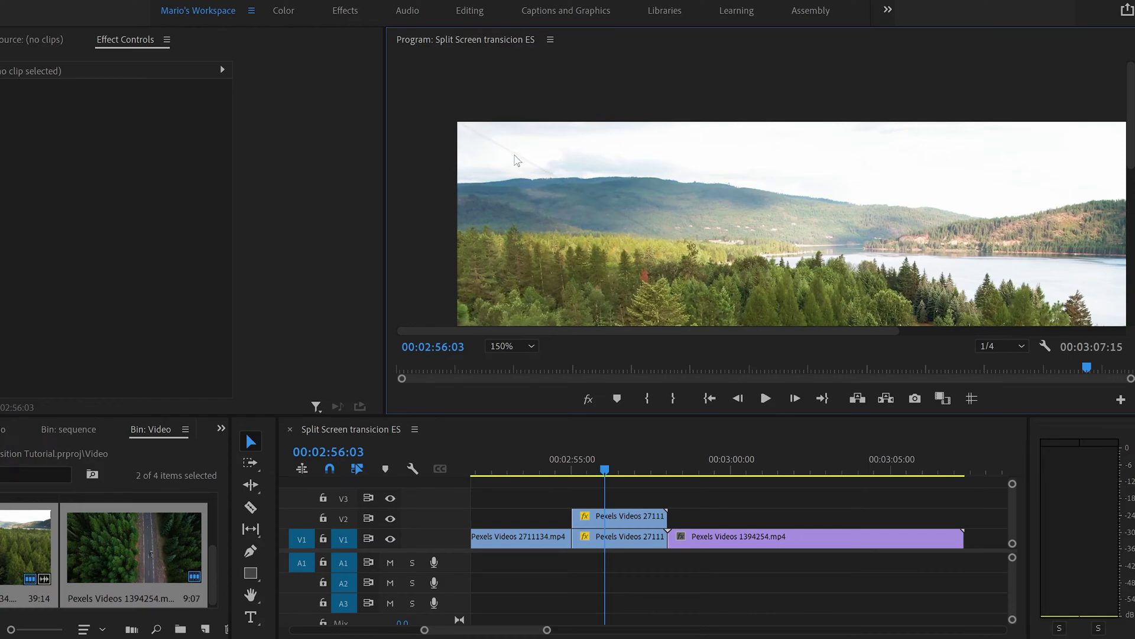
left_click(534, 347)
left_click(643, 484)
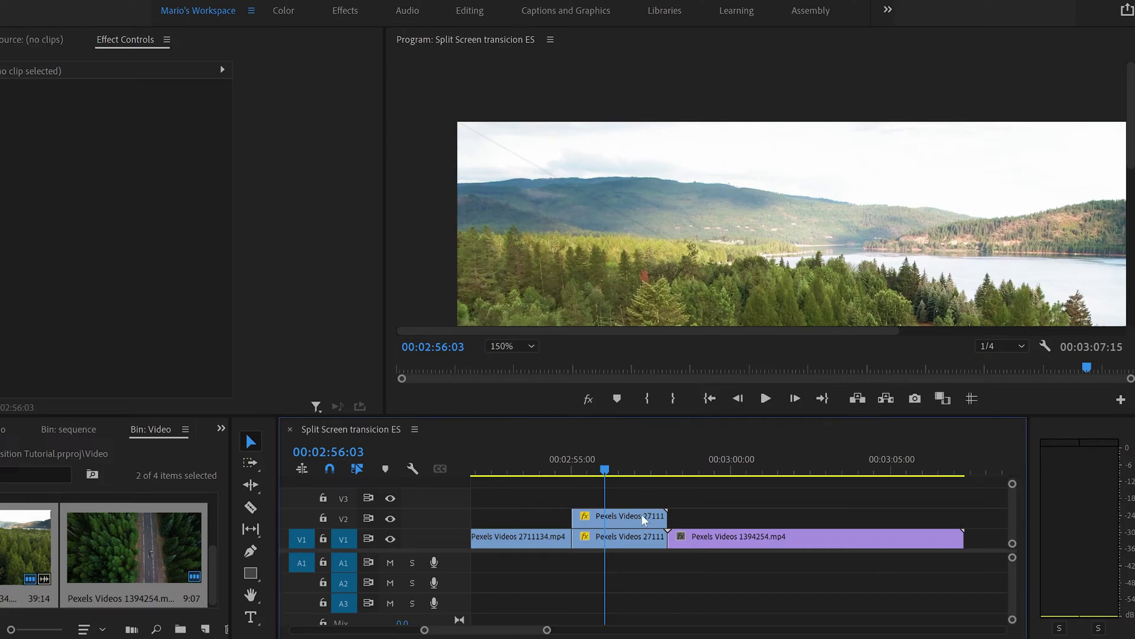
Set the mask feather to 0 on both masked copies of the first clip, on V1 and V2
left_click(622, 538)
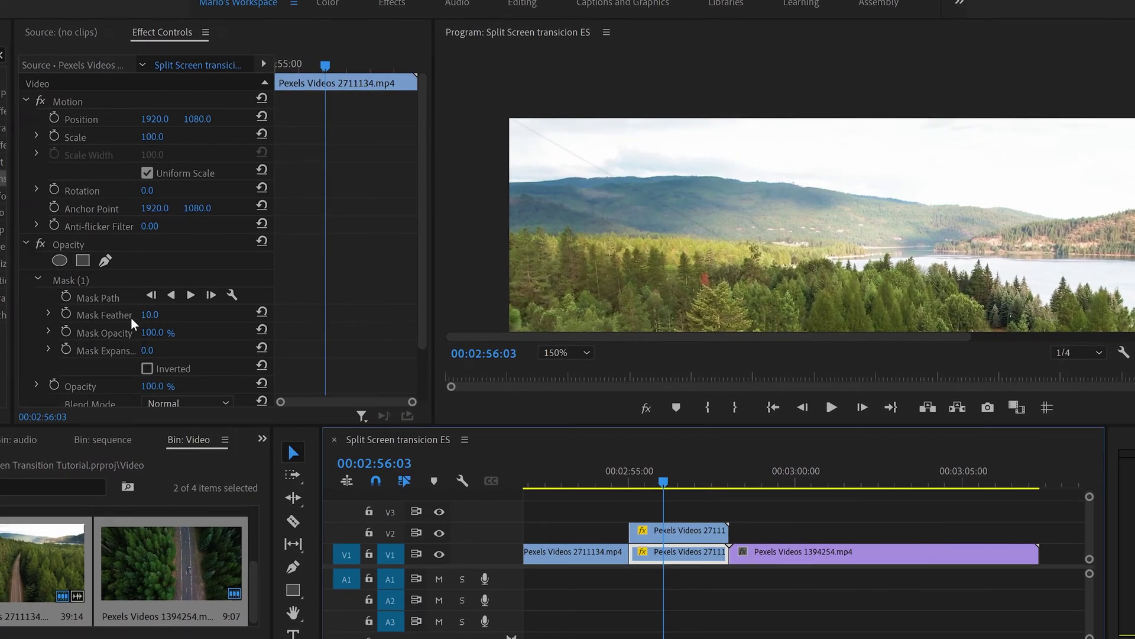
left_click(150, 314)
type("0")
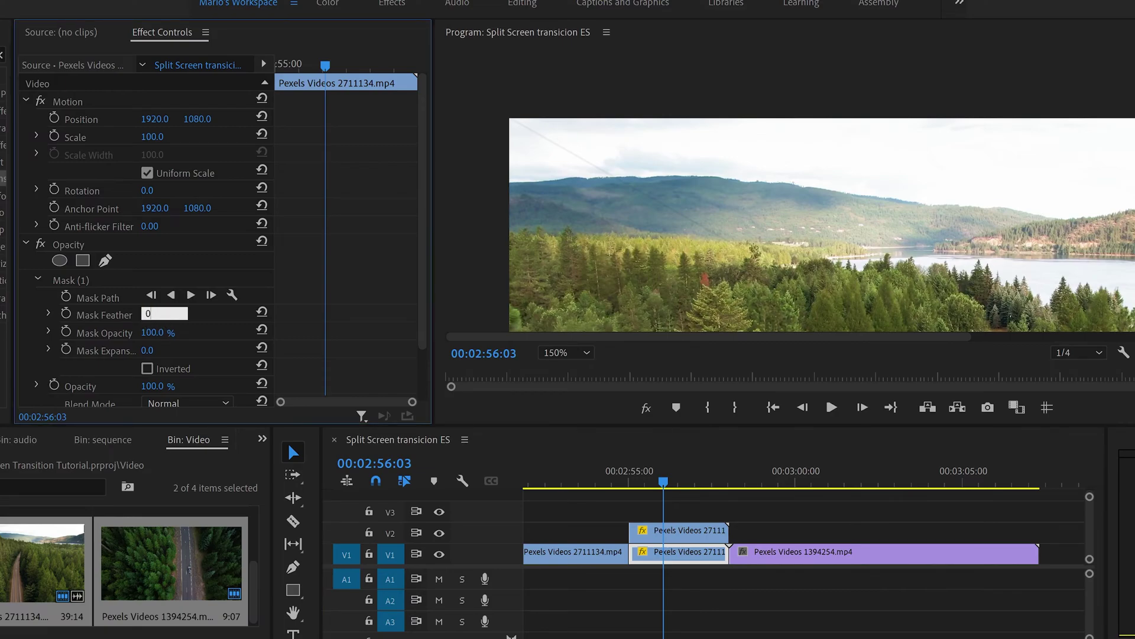
key("Return")
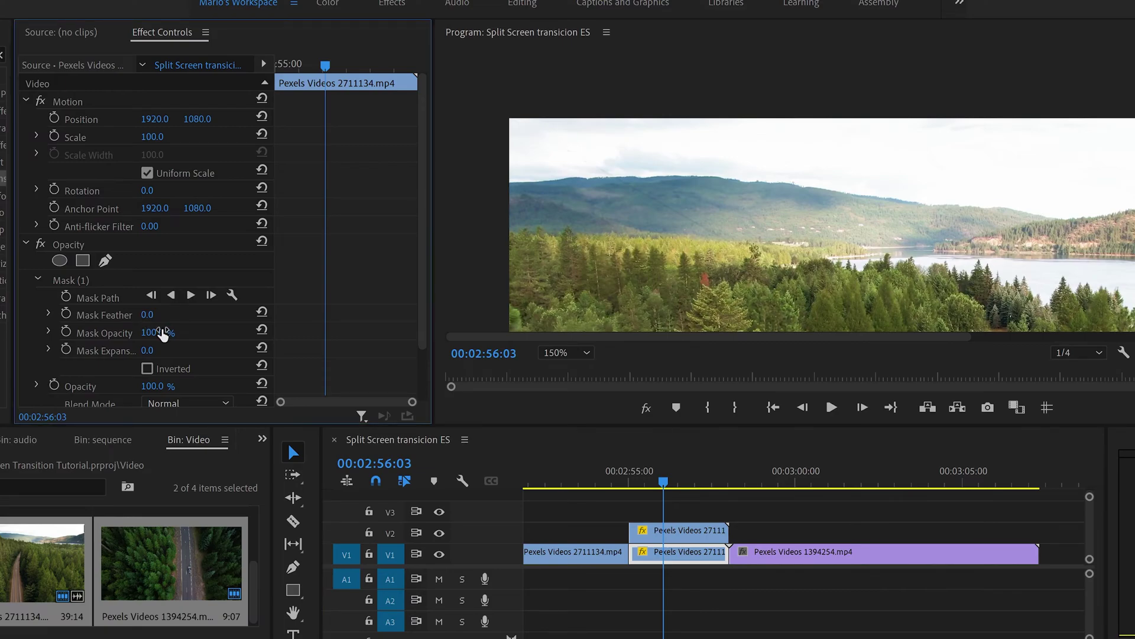
left_click(707, 532)
left_click(165, 312)
type("0")
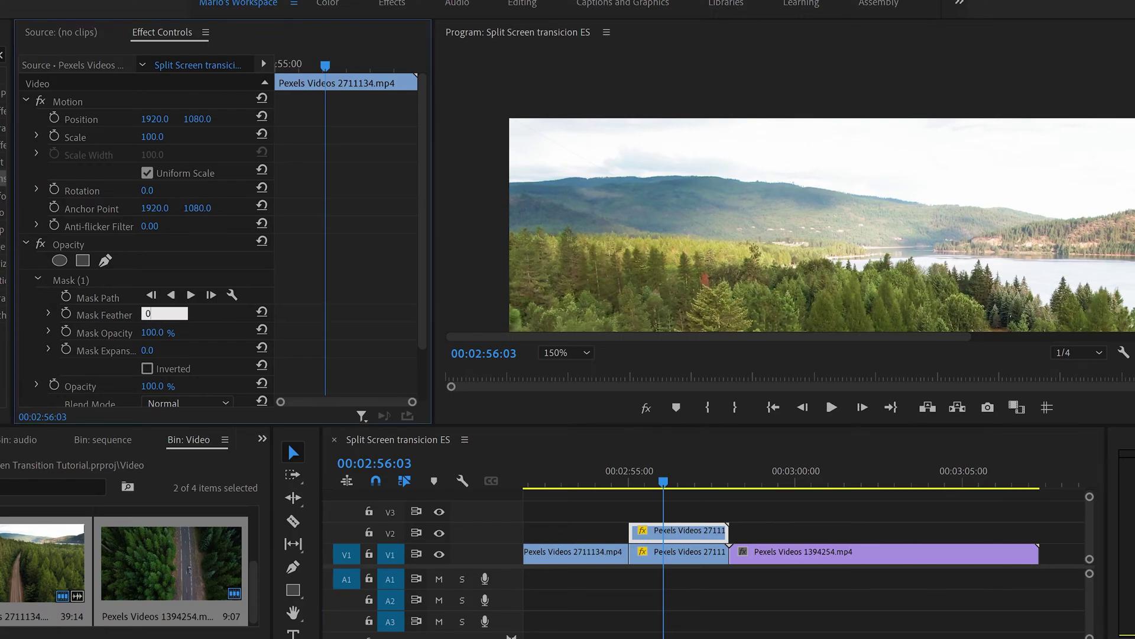
key("Return")
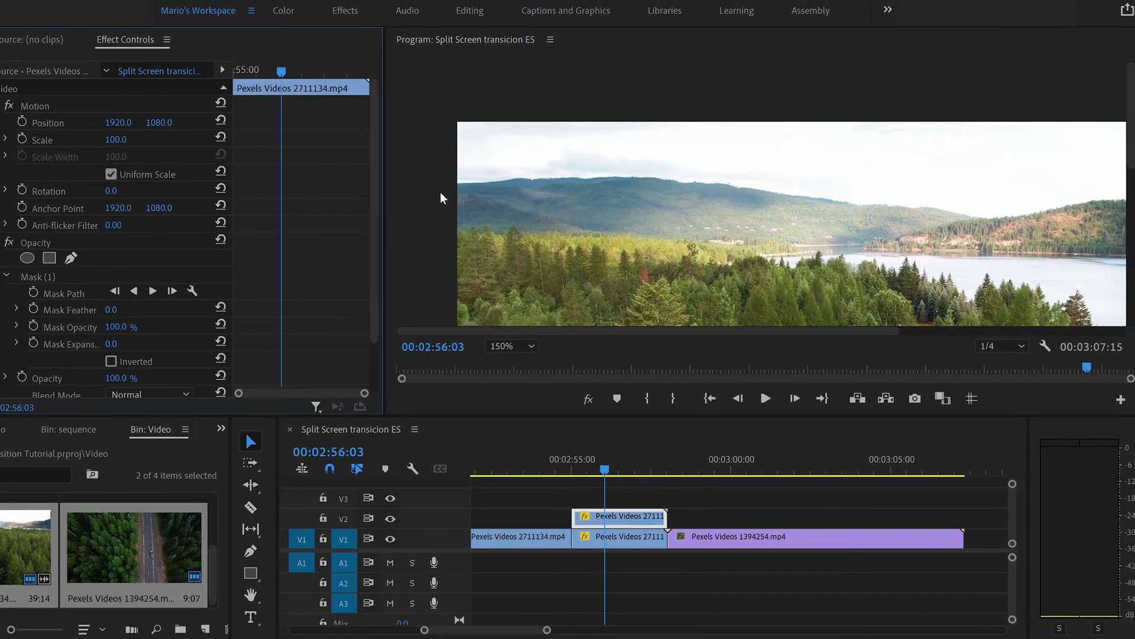
Fit the frame in the program preview and check each triangular half by temporarily hiding V2 and V1 in turn
left_click(533, 347)
left_click(506, 358)
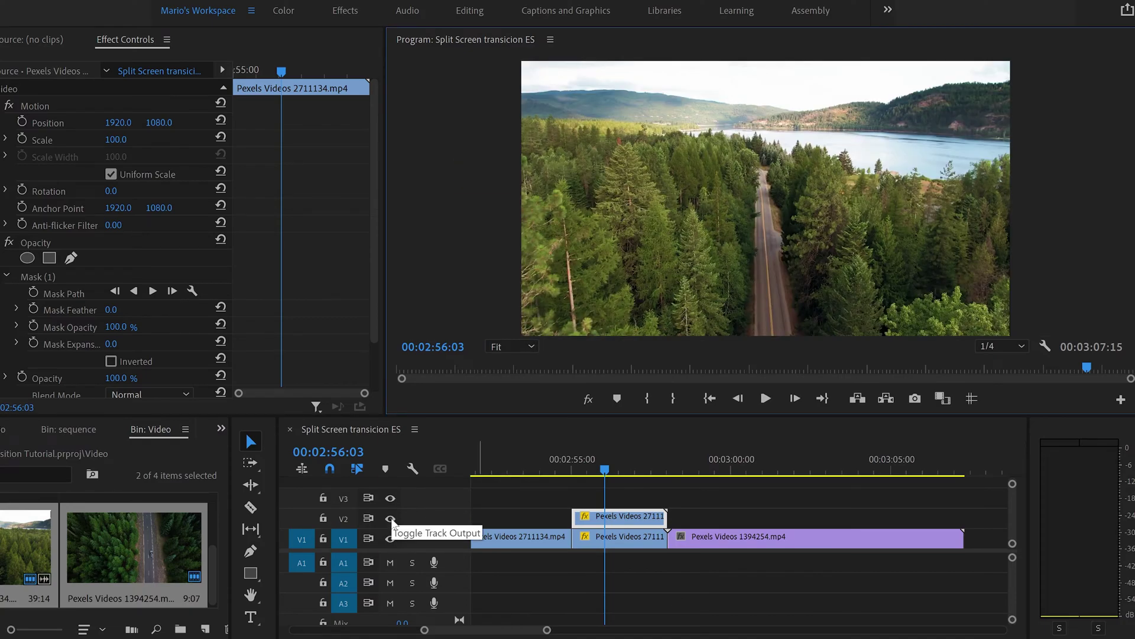
left_click(391, 519)
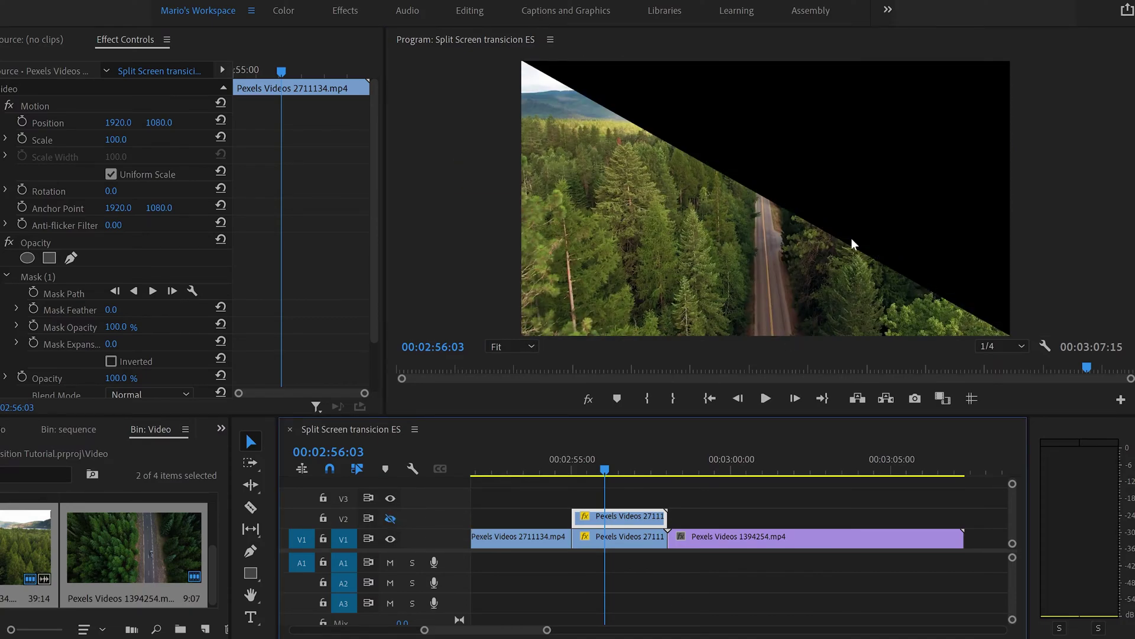
left_click(391, 519)
left_click(390, 539)
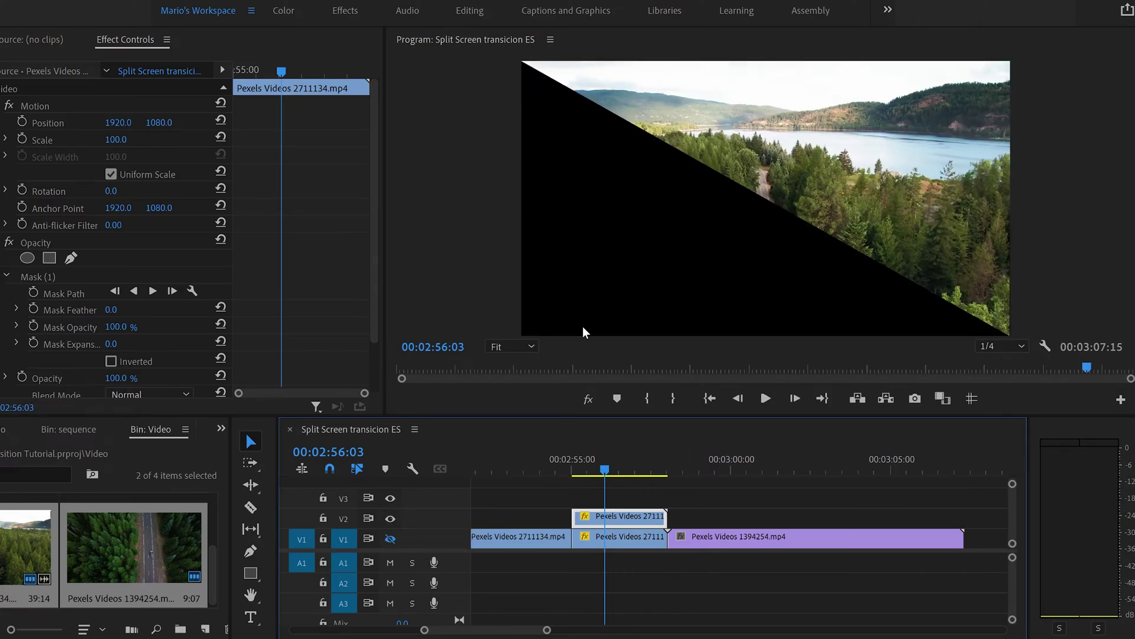
left_click(390, 539)
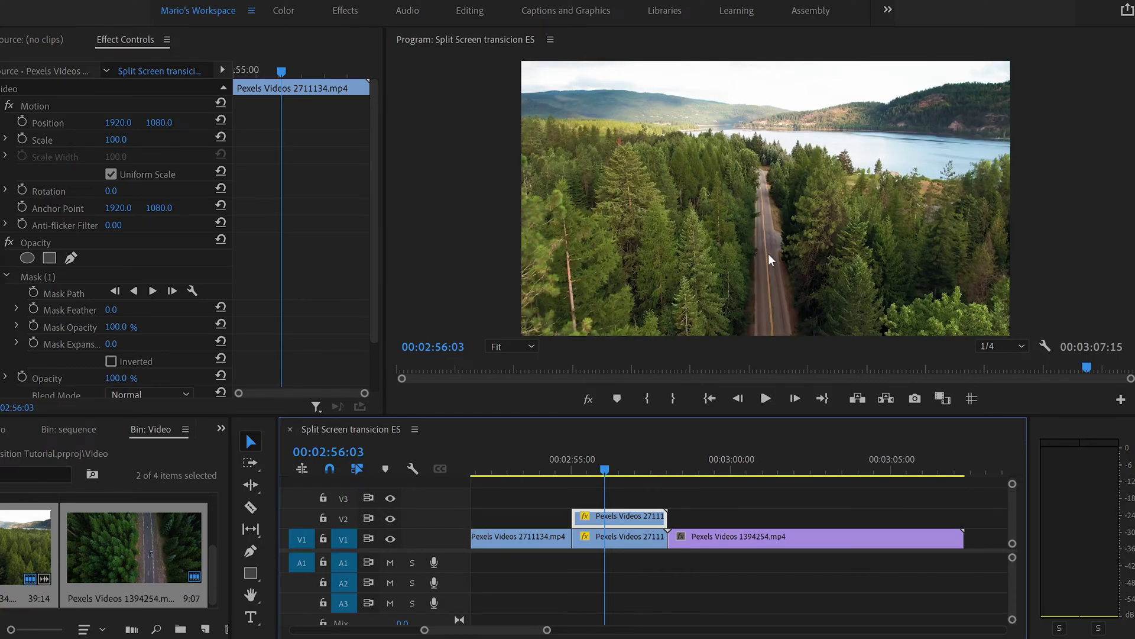
left_click(633, 476)
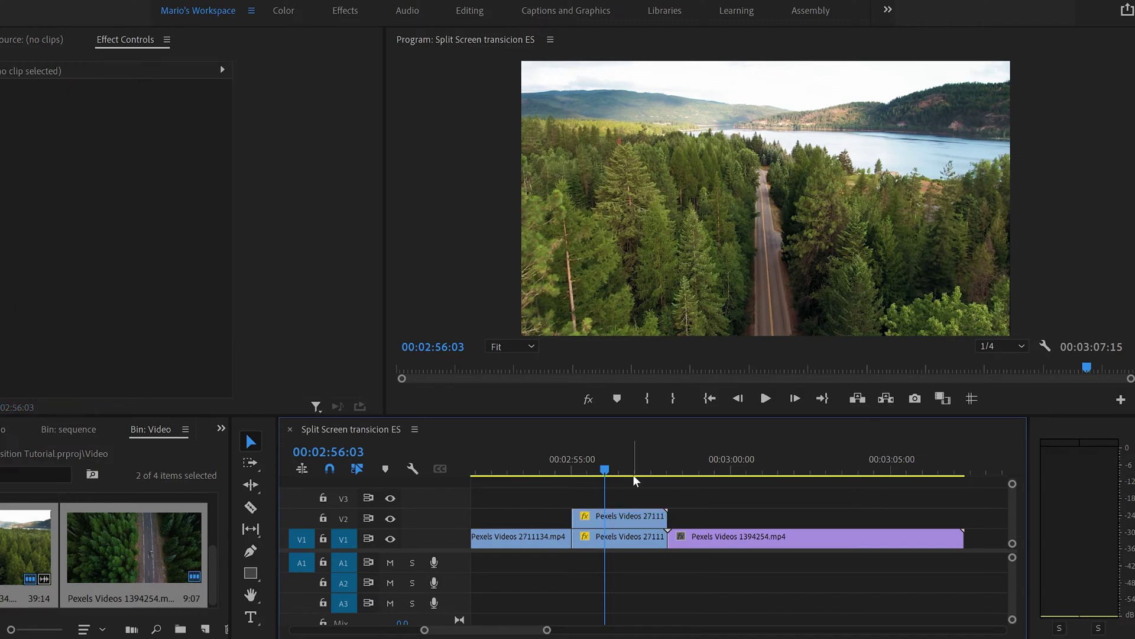
Nest the masked V2 clip and the masked V1 clip as two separate sequences with their default names
right_click(623, 515)
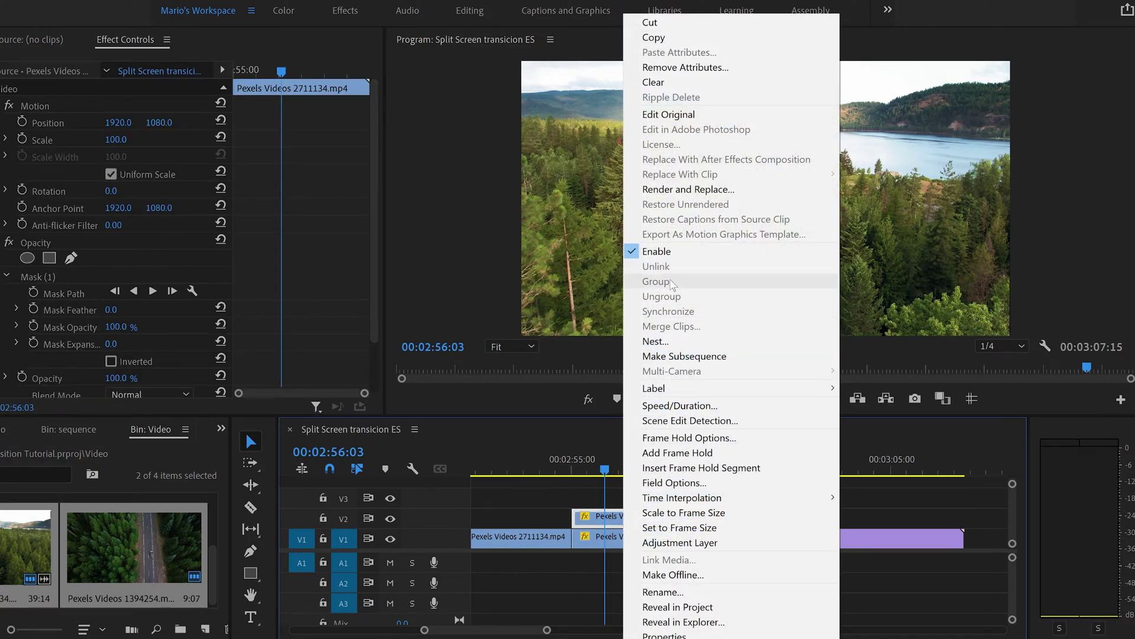
left_click(655, 341)
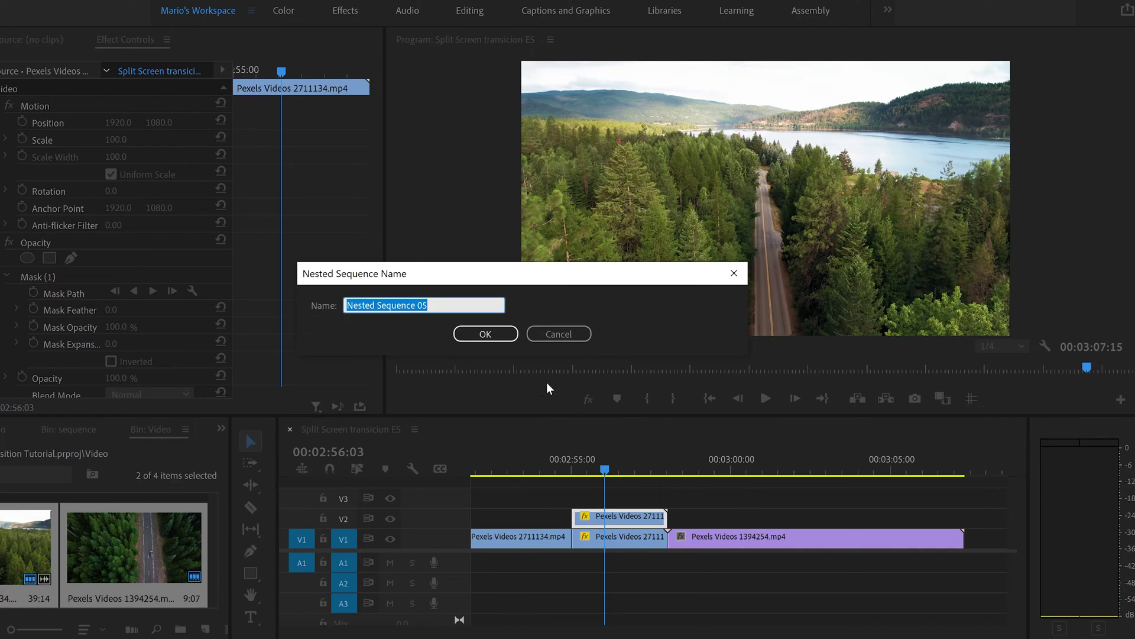
left_click(498, 334)
right_click(621, 516)
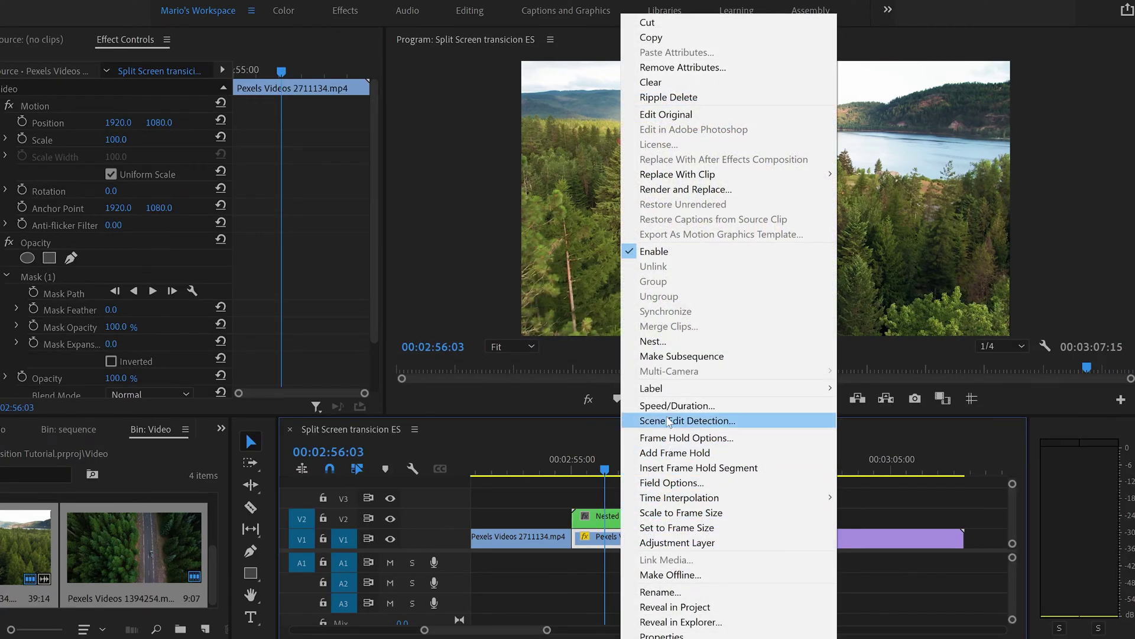
left_click(653, 341)
left_click(507, 337)
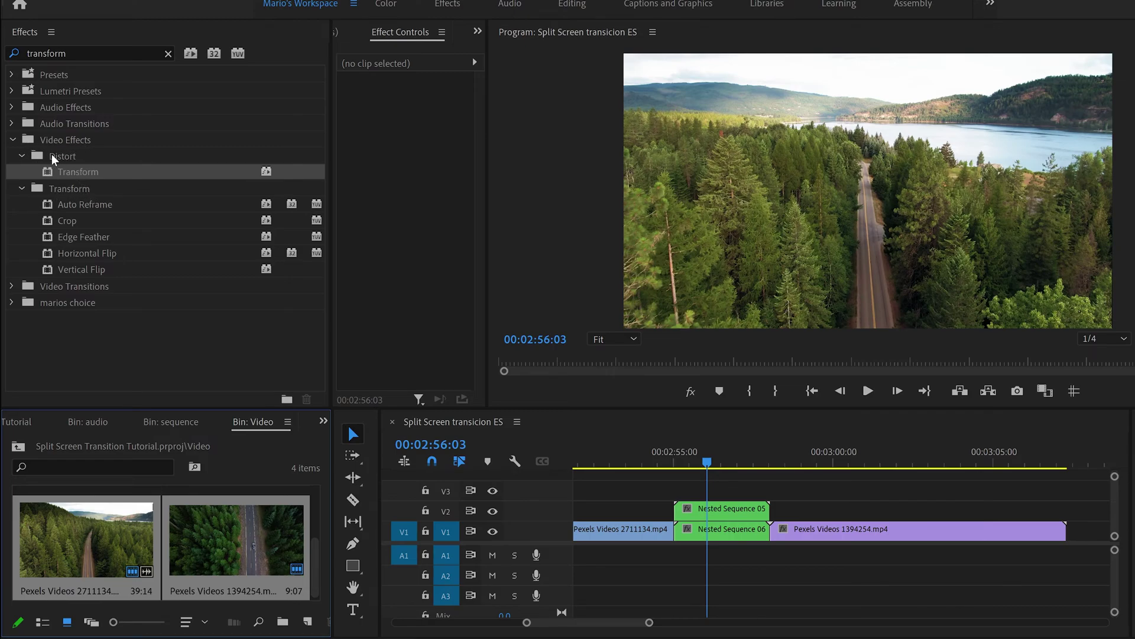
Apply the Distort Transform video effect to both nested sequences, on V2 and V1
left_click_drag(83, 172, 731, 507)
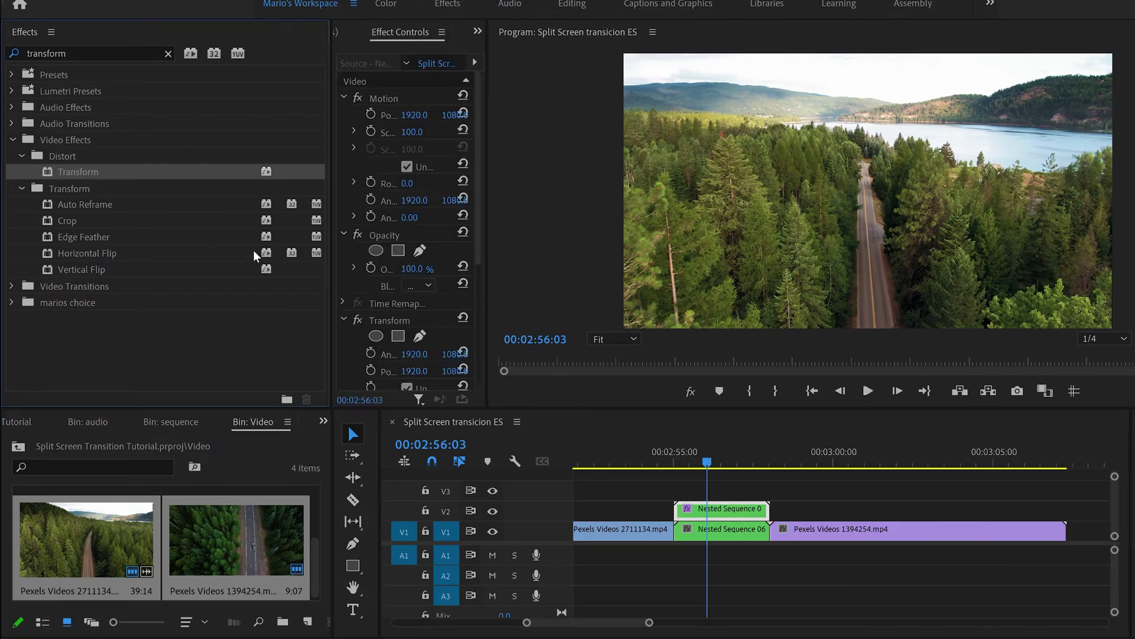
left_click_drag(83, 176, 722, 537)
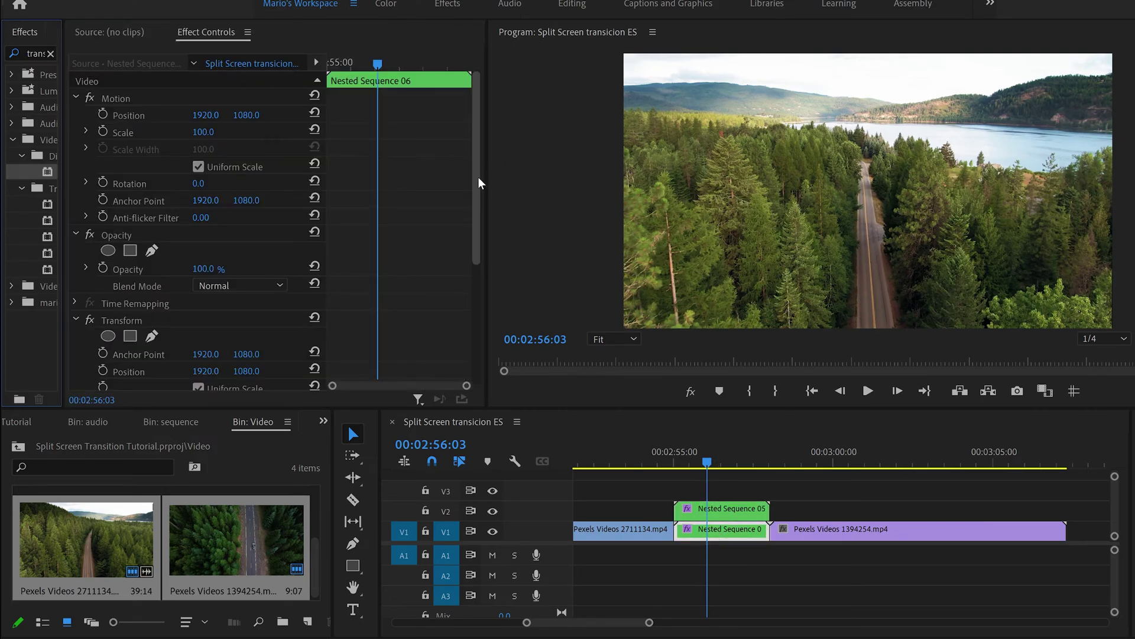
Enable keyframing for the Transform Position of the V1 nest and move its keyframe to the nest's start at 00:02:55:00
left_click_drag(479, 183, 479, 281)
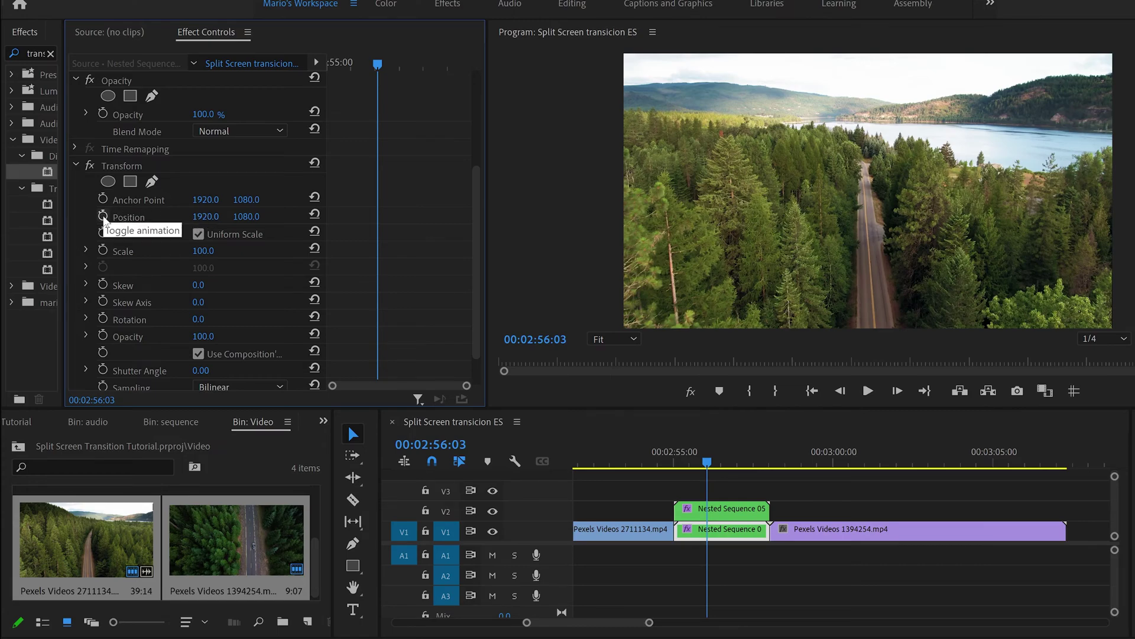
left_click(103, 215)
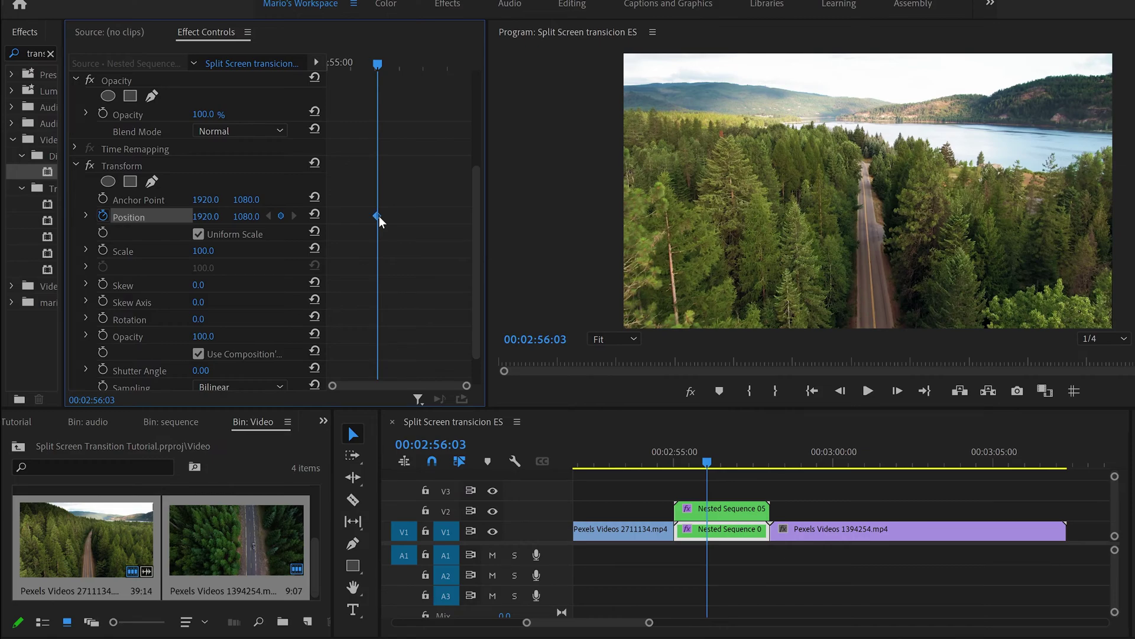
left_click_drag(377, 216, 167, 224)
left_click(618, 419)
key("Up")
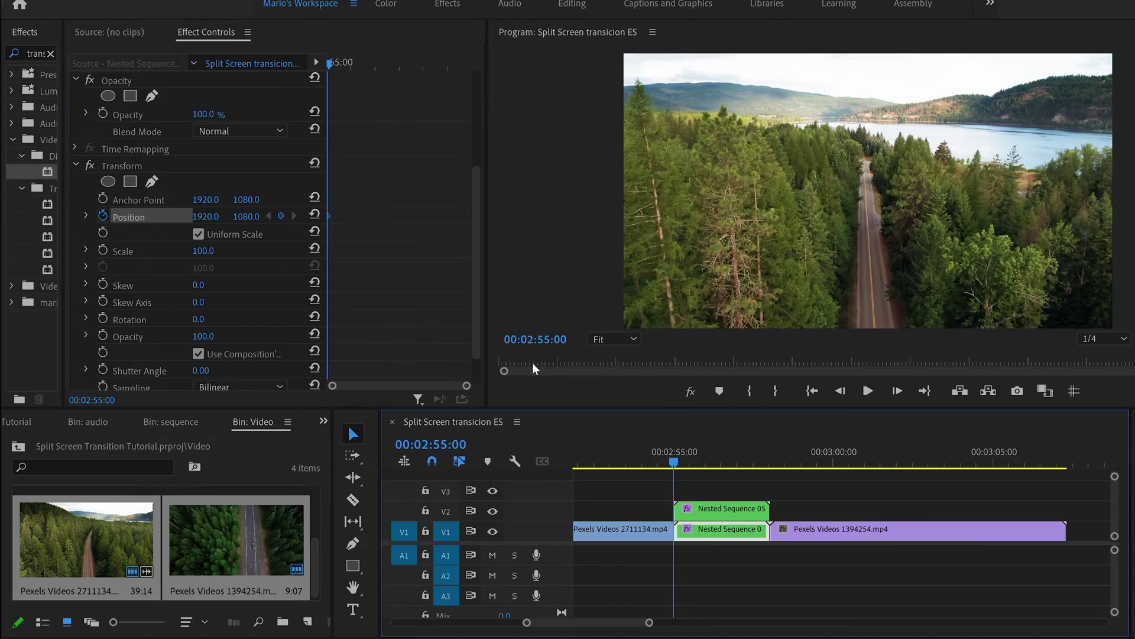
At 00:02:56:00, set the horizontal Transform Position of the V1 nest to 1536
left_click(705, 465)
left_click_drag(704, 465, 705, 466)
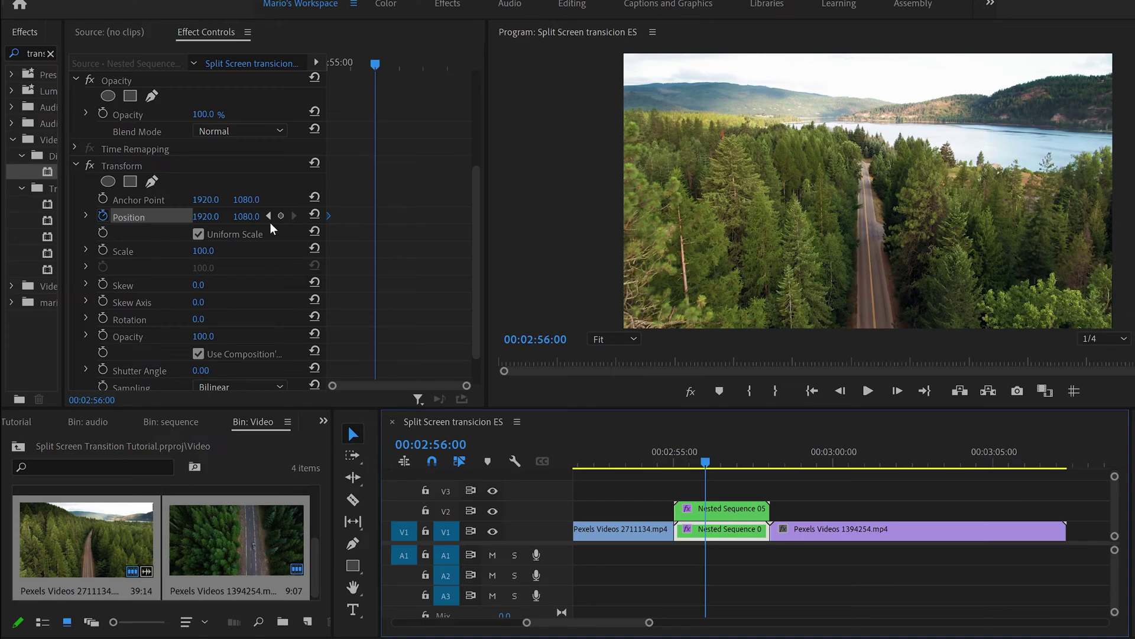
left_click(209, 217)
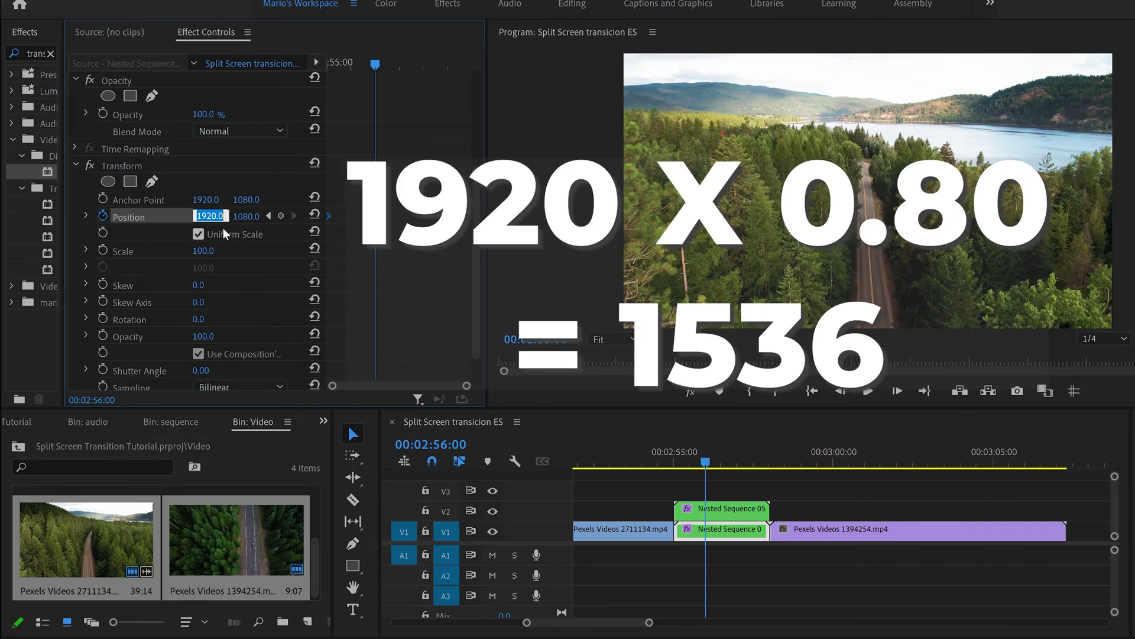
type("1536")
key("Return")
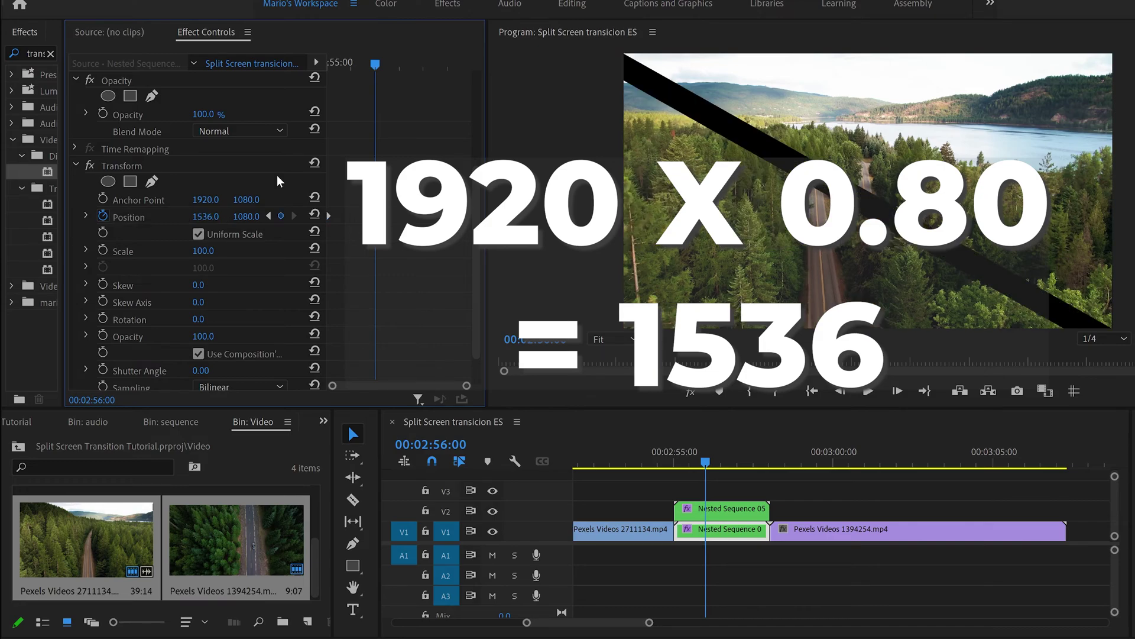
Try lowering the vertical Transform Position of the V1 nest to 1010 and undo that change
left_click(262, 215)
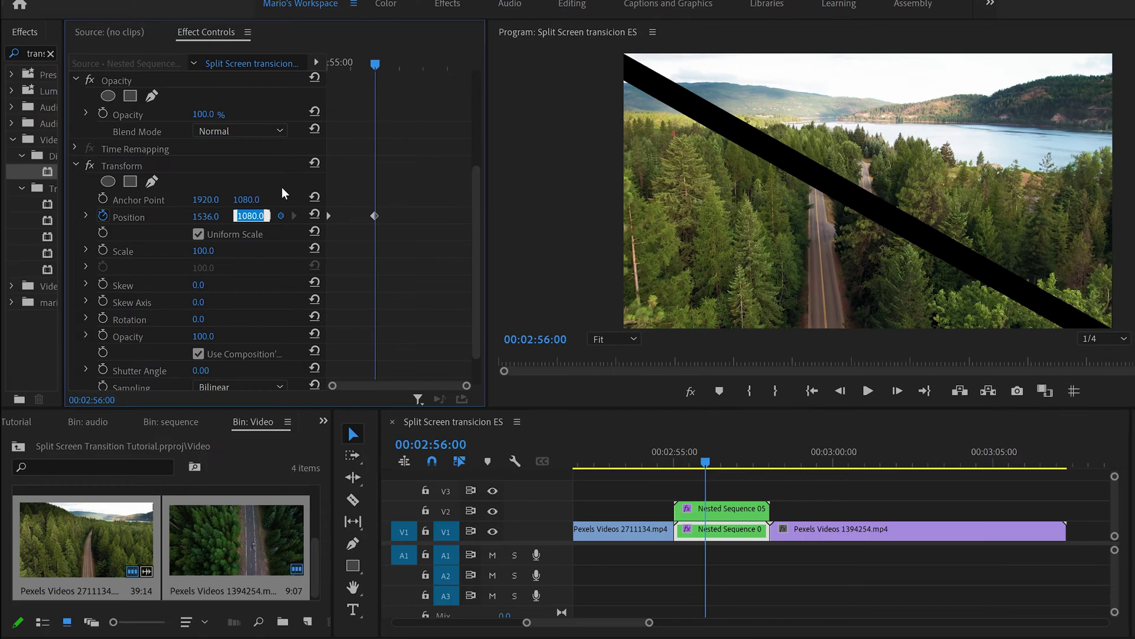
key("Down")
key("Down")
key("Down")
key("Down")
key("Down")
key("Down")
key("Down")
key("Down")
key("Down")
key("Down")
key("Down")
key("Down")
key("Down")
key("Down")
key("Down")
key("Down")
key("Down")
key("Down")
key("Down")
key("Down")
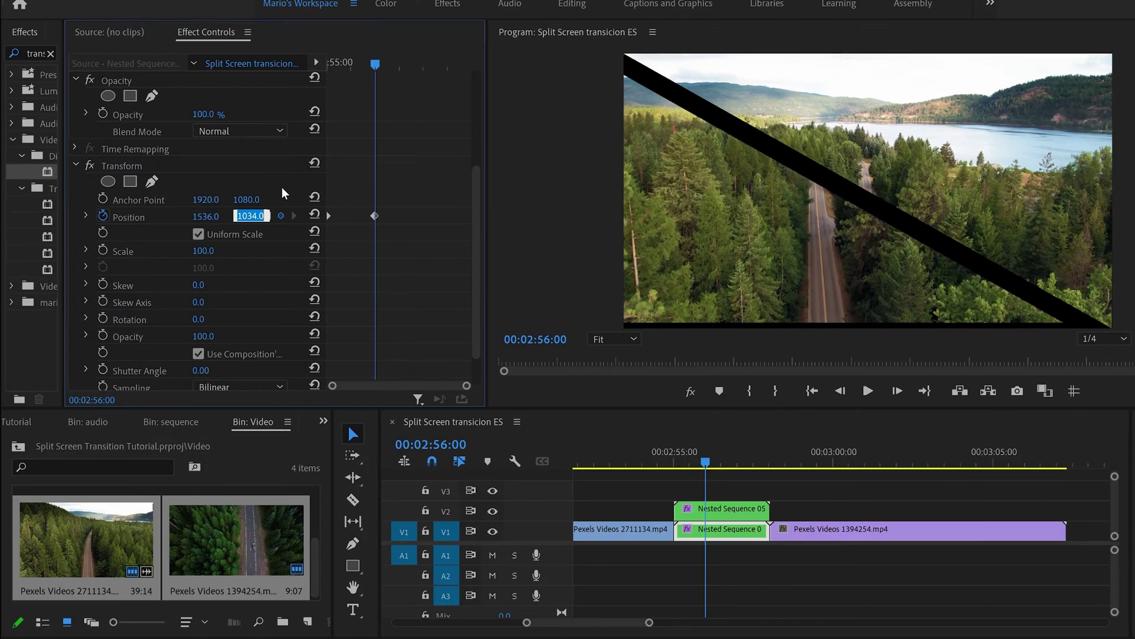
key("Down")
key("Down")
key("Down")
key("Down")
key("Down")
key("Down")
key("Down")
key("Down")
key("Down")
key("Down")
key("Down")
key("Down")
key("Down")
key("Down")
key("Down")
key("Down")
key("Down")
key("Down")
key("Down")
key("Down")
key("Return")
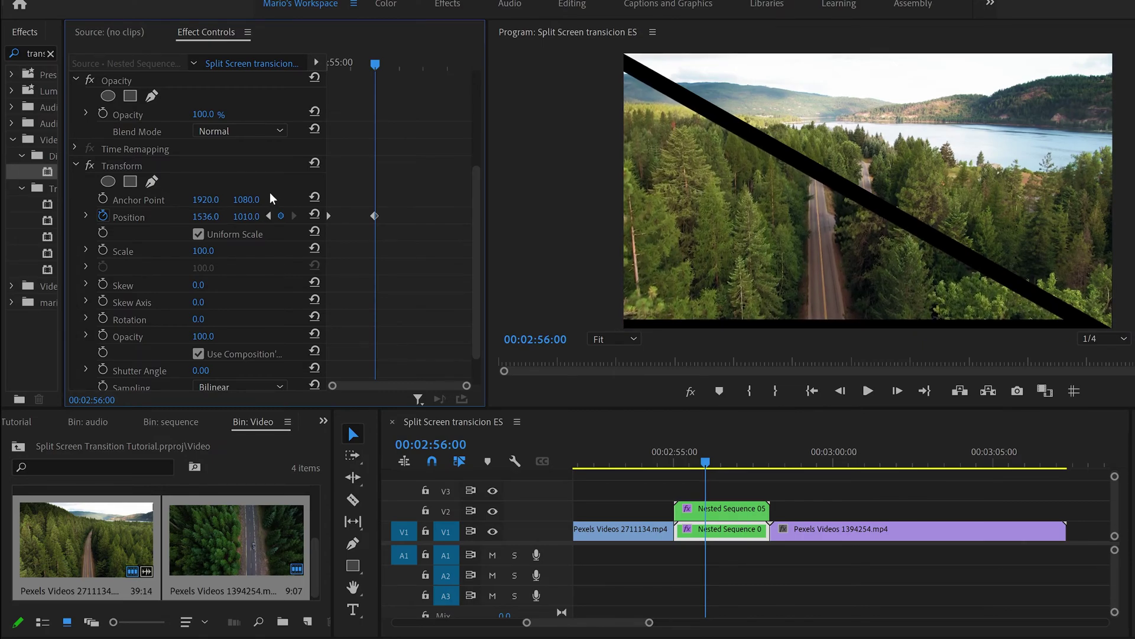
key("ctrl+z")
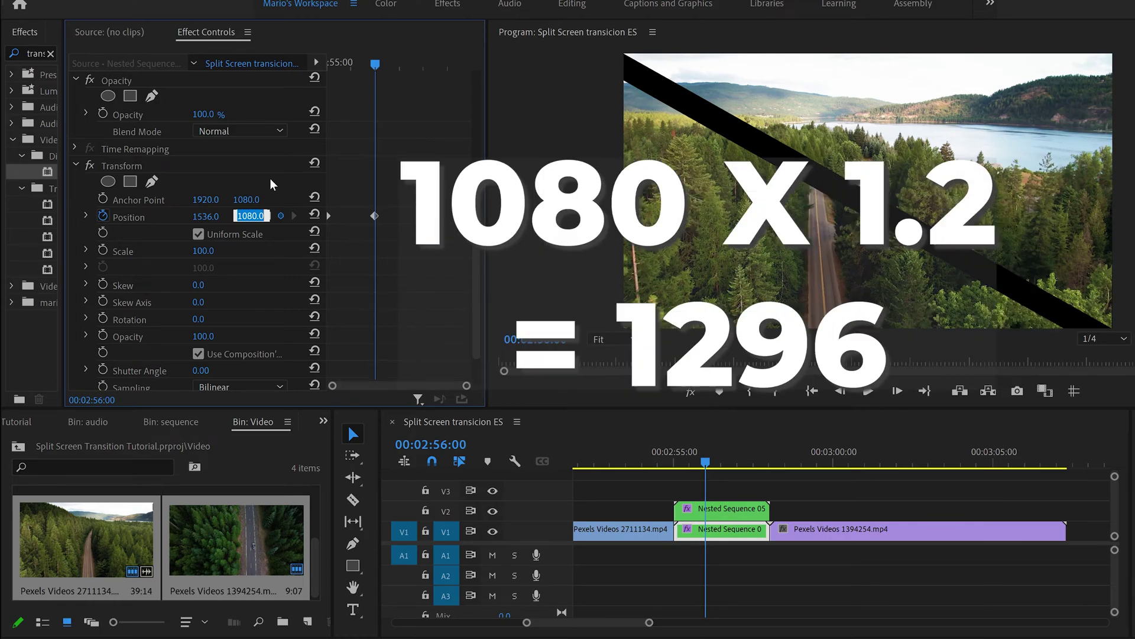
Set the vertical Transform Position of the V1 nest to 1296 at 00:02:56:00
type("1296")
key("Return")
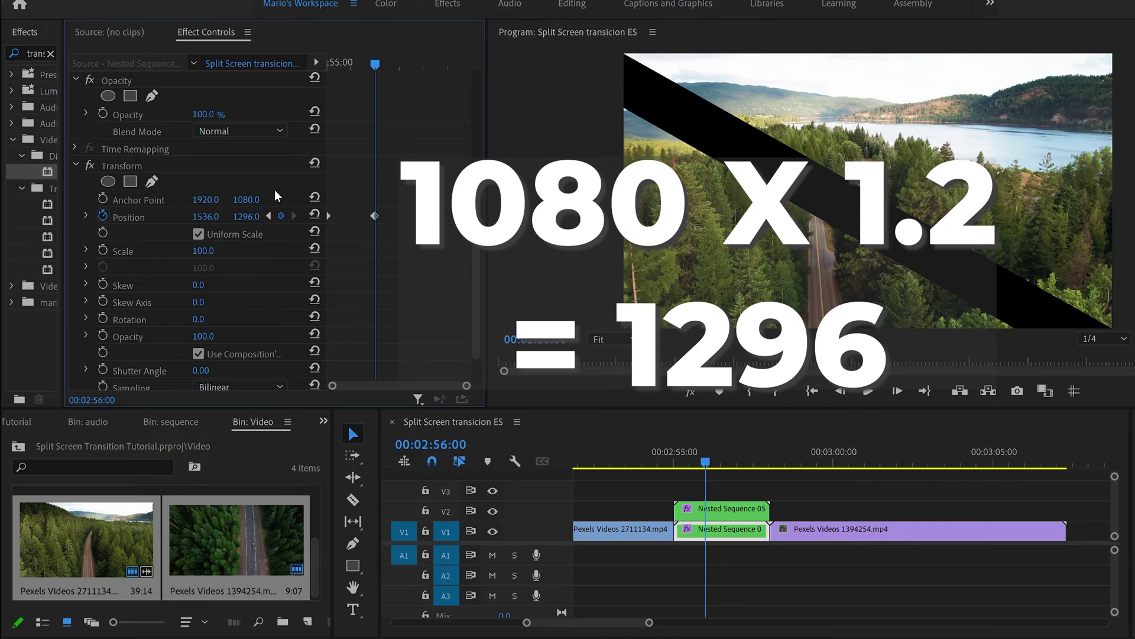
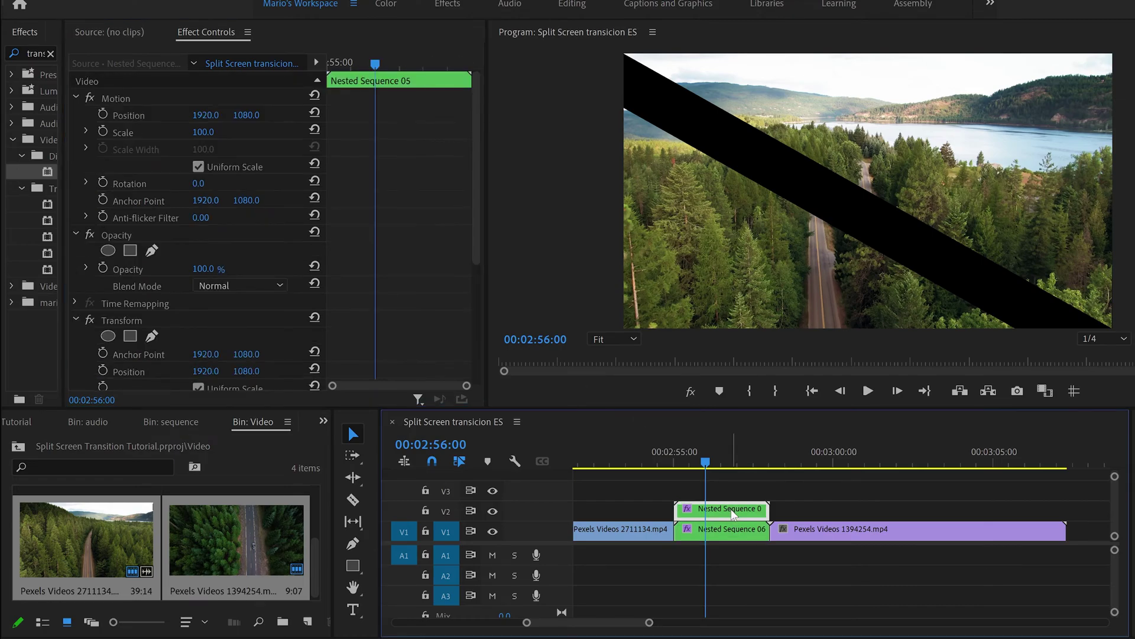
Enable keyframing for the Transform Position of the V2 nest and move its keyframe to the start of the nest
left_click_drag(473, 157, 476, 278)
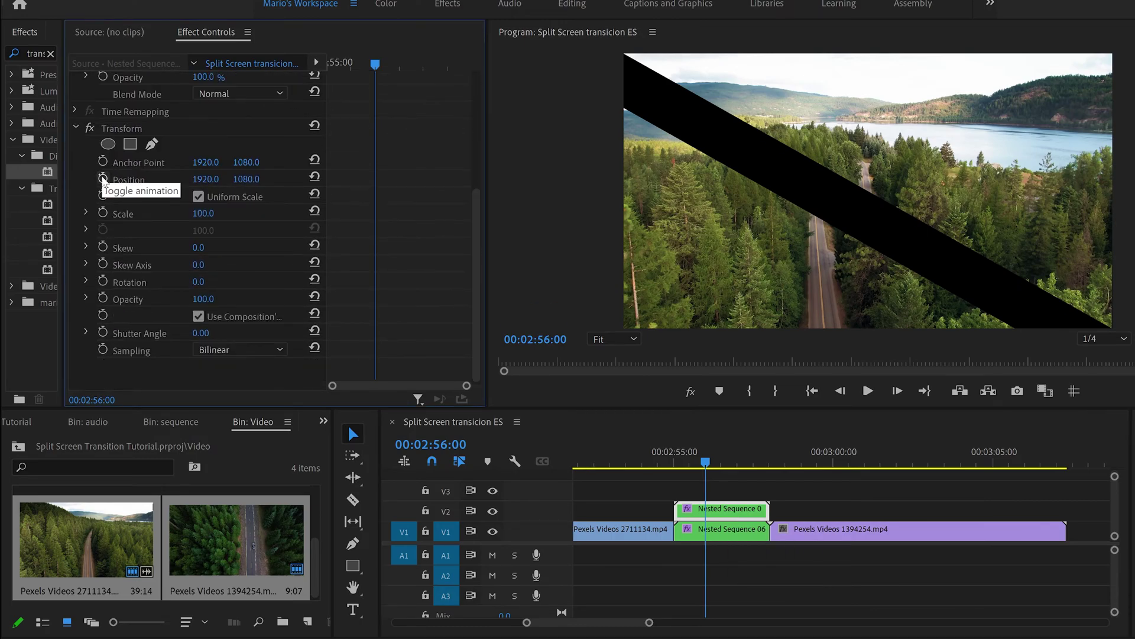
left_click(103, 179)
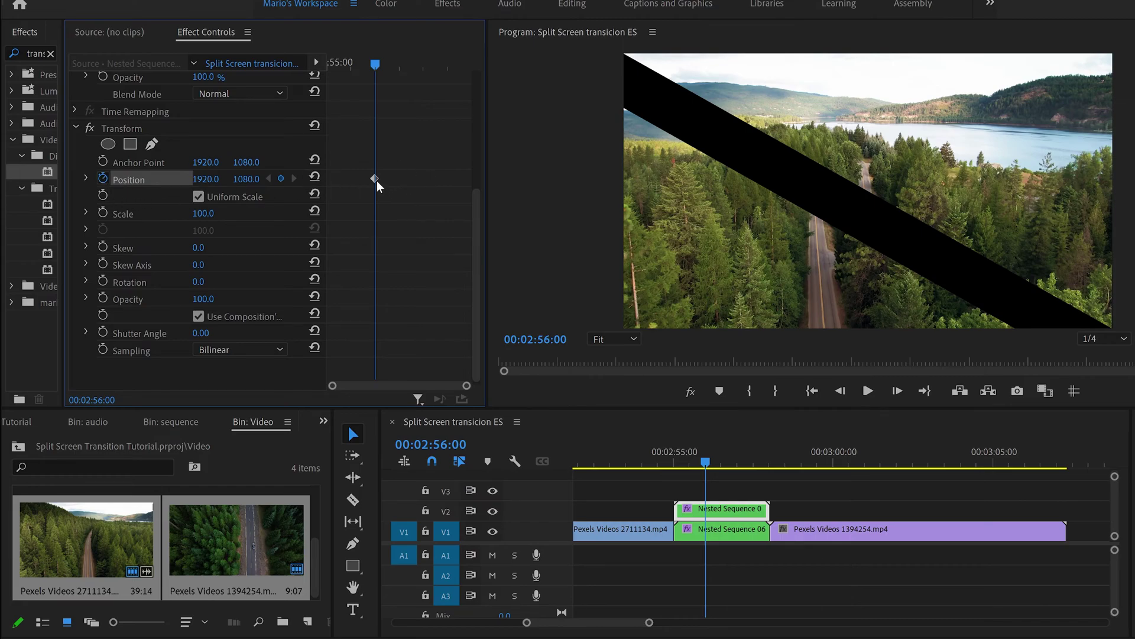
left_click_drag(376, 177, 200, 189)
Set the Transform Position of the V2 nest to 2304, 864 at 00:02:56:00
left_click(210, 179)
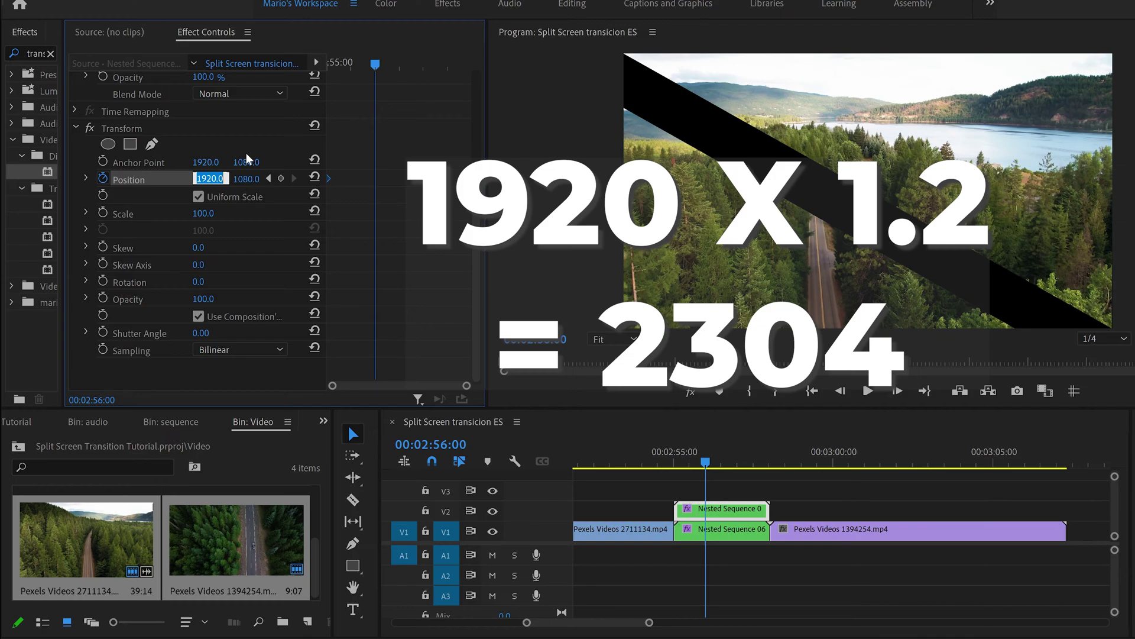
type("2304")
key("Tab")
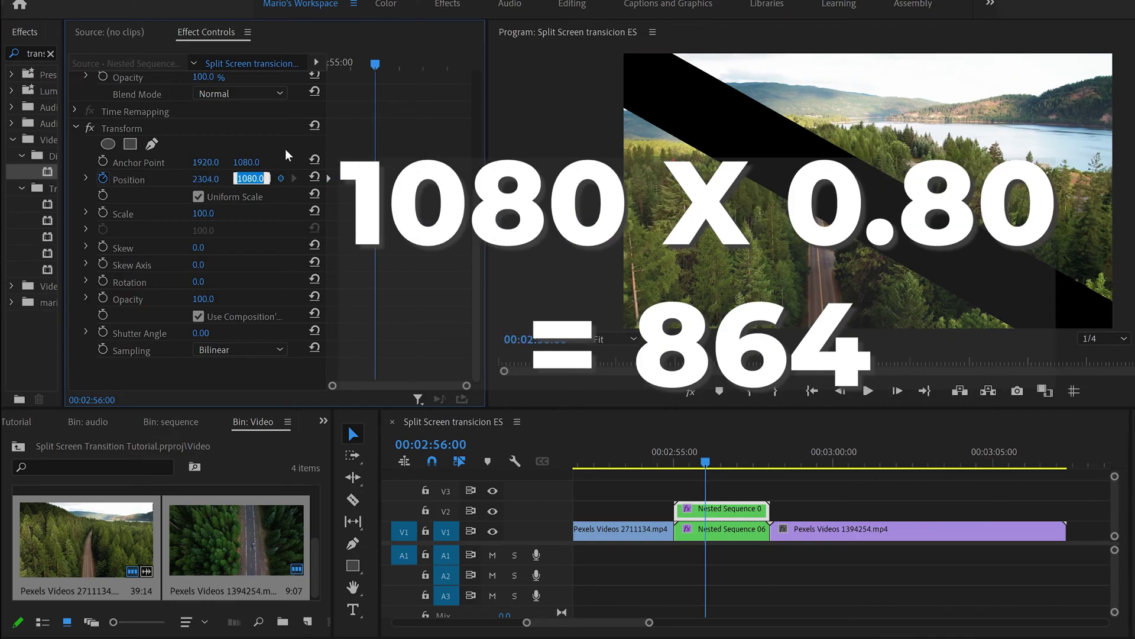
type("864")
key("Return")
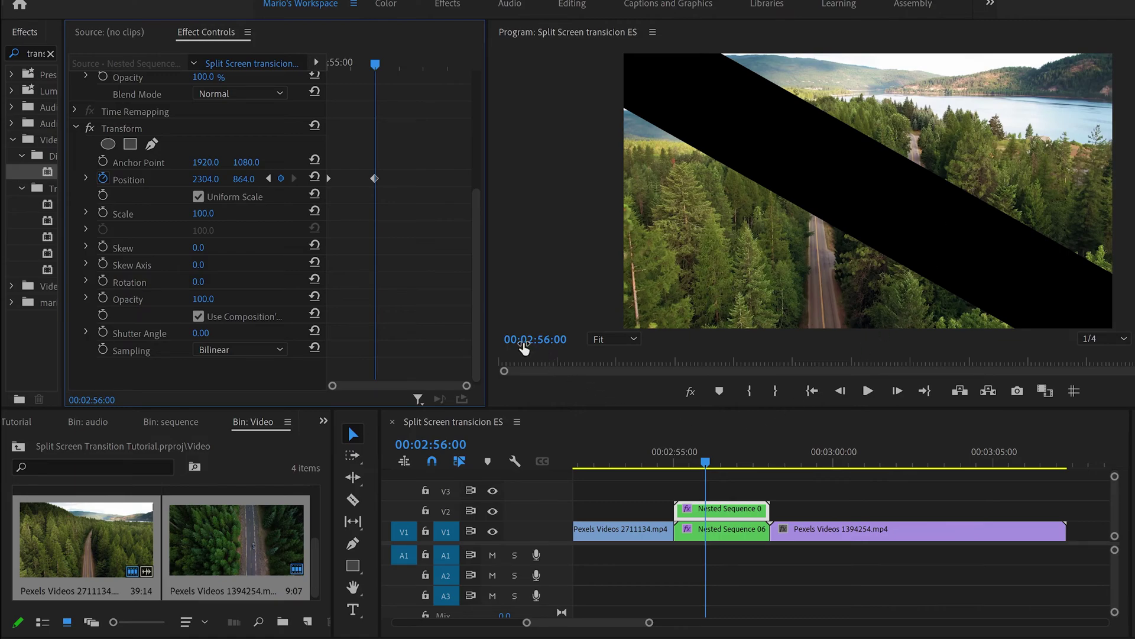
Duplicate the V2 nest's Transform Position keyframe from 00:02:56:00 to 00:02:57:00
left_click(737, 462)
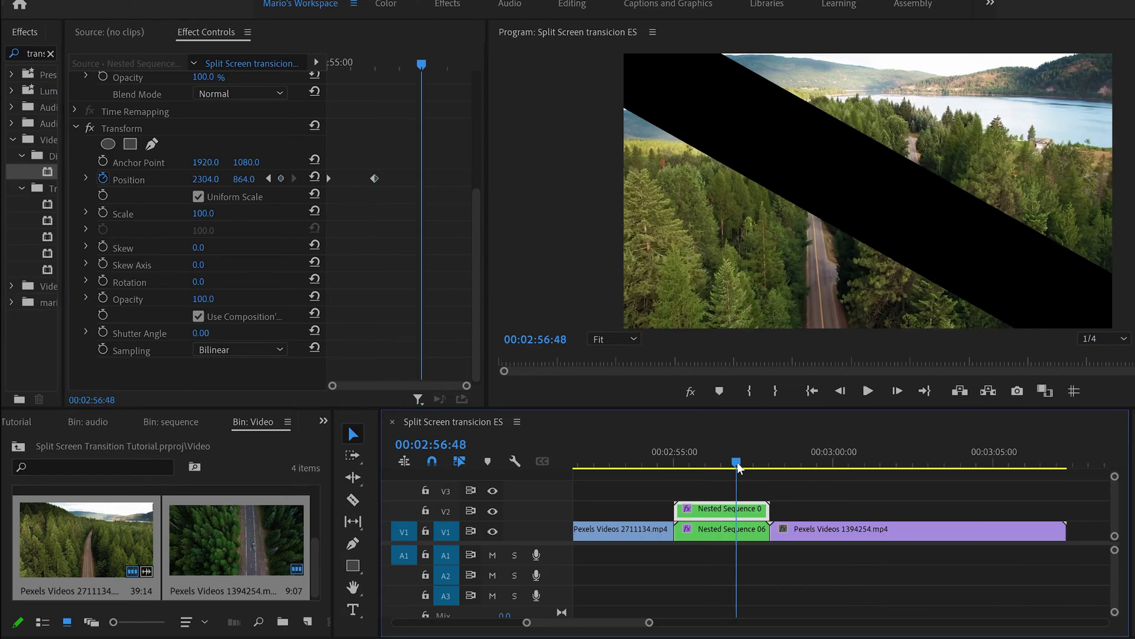
left_click(738, 463)
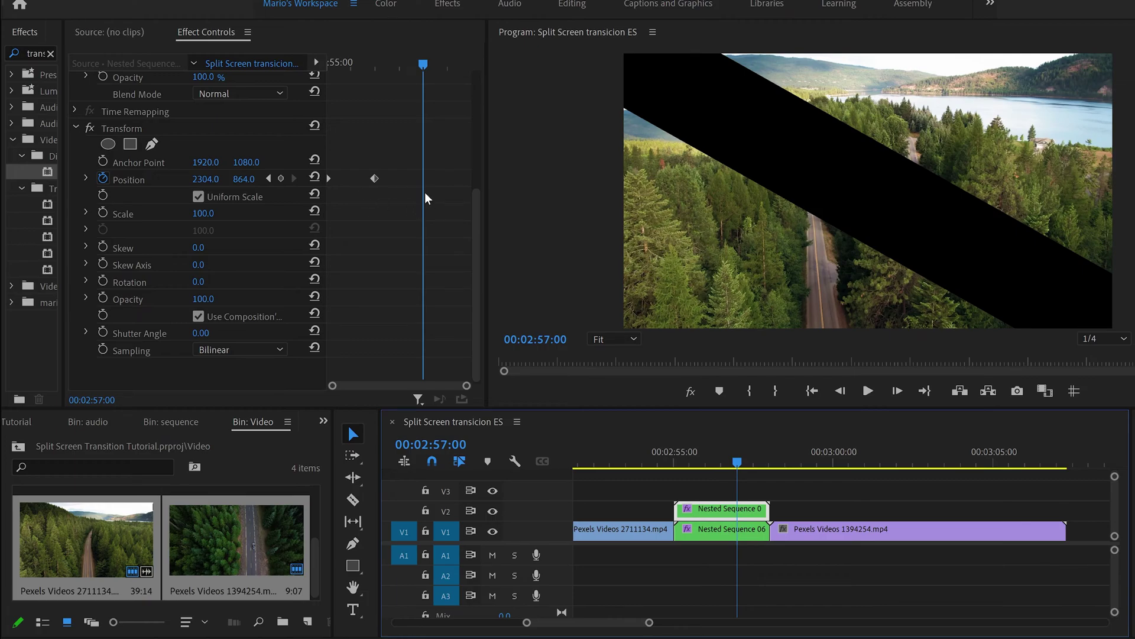
left_click(376, 178)
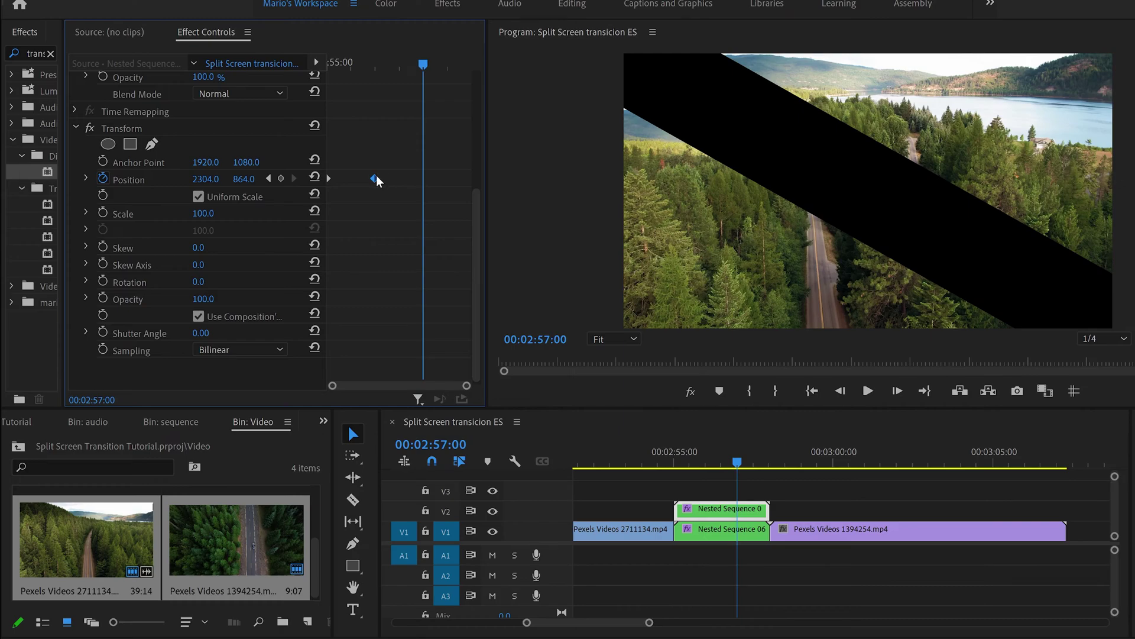
left_click_drag(377, 177, 424, 178)
Set the Transform Position of the V2 nest to 3840, 0 on its last frame, at 00:02:57:49
left_click_drag(423, 63, 478, 63)
key("Right")
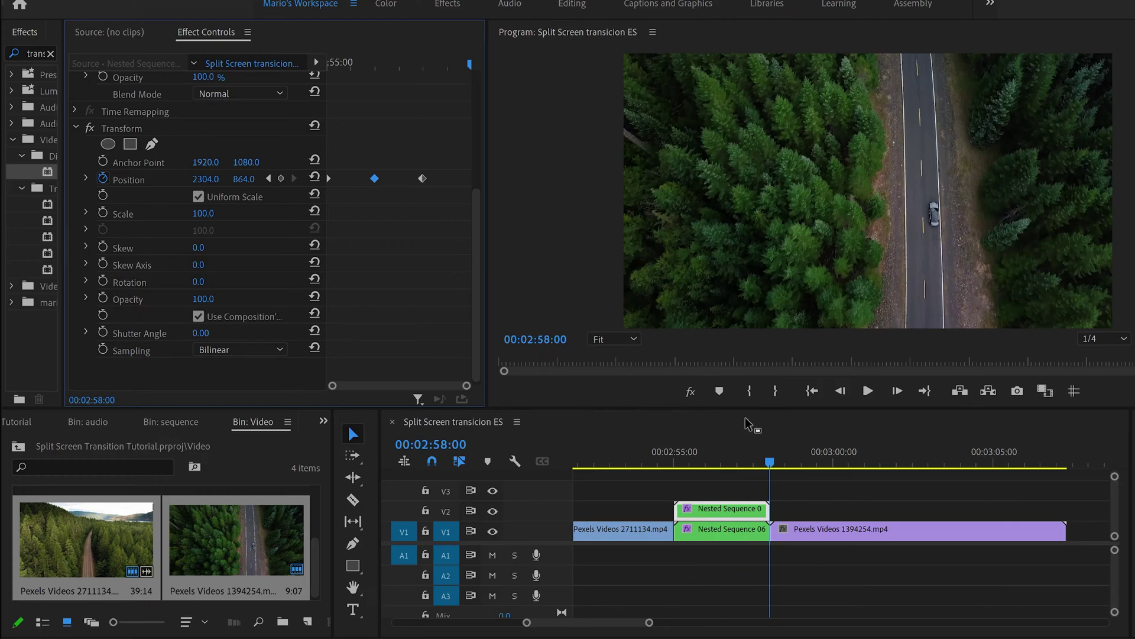
key("Left")
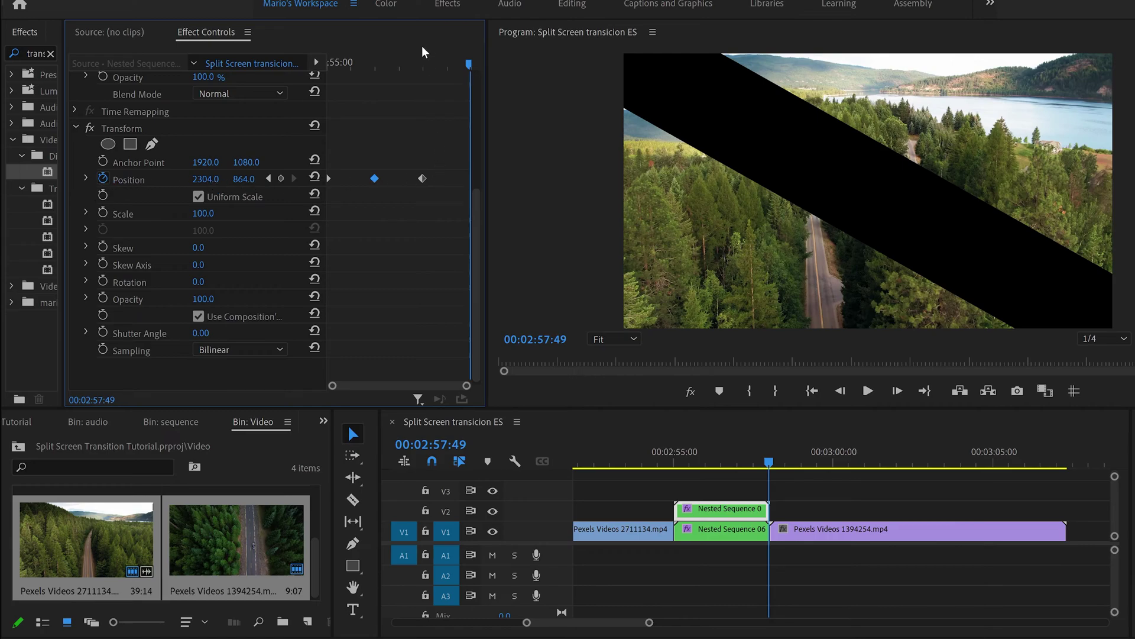
left_click(436, 213)
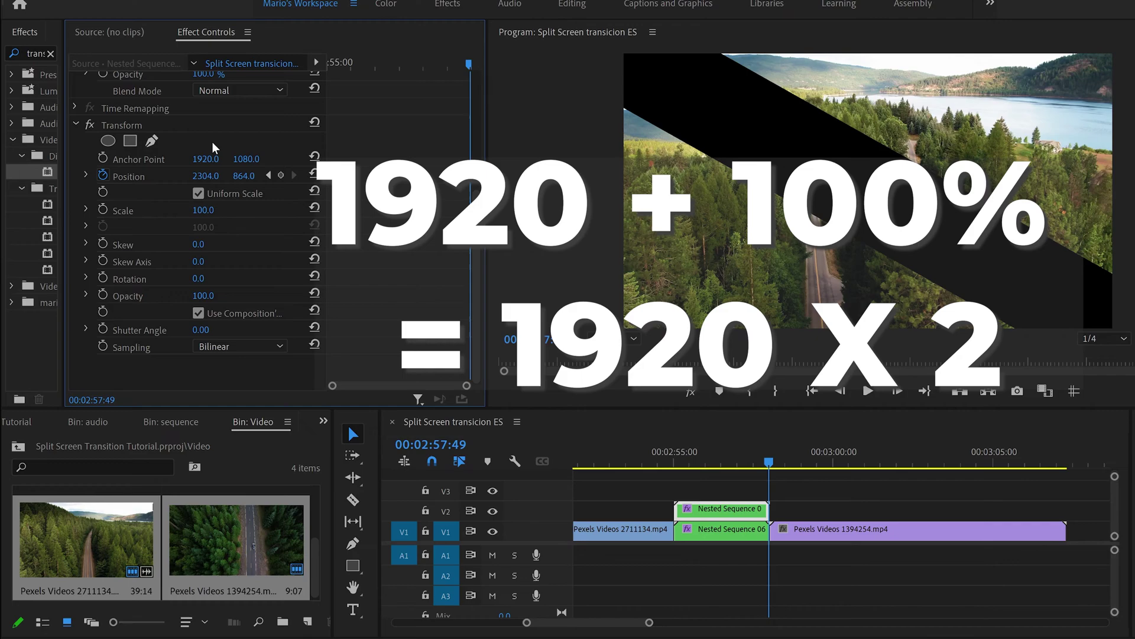
left_click(210, 174)
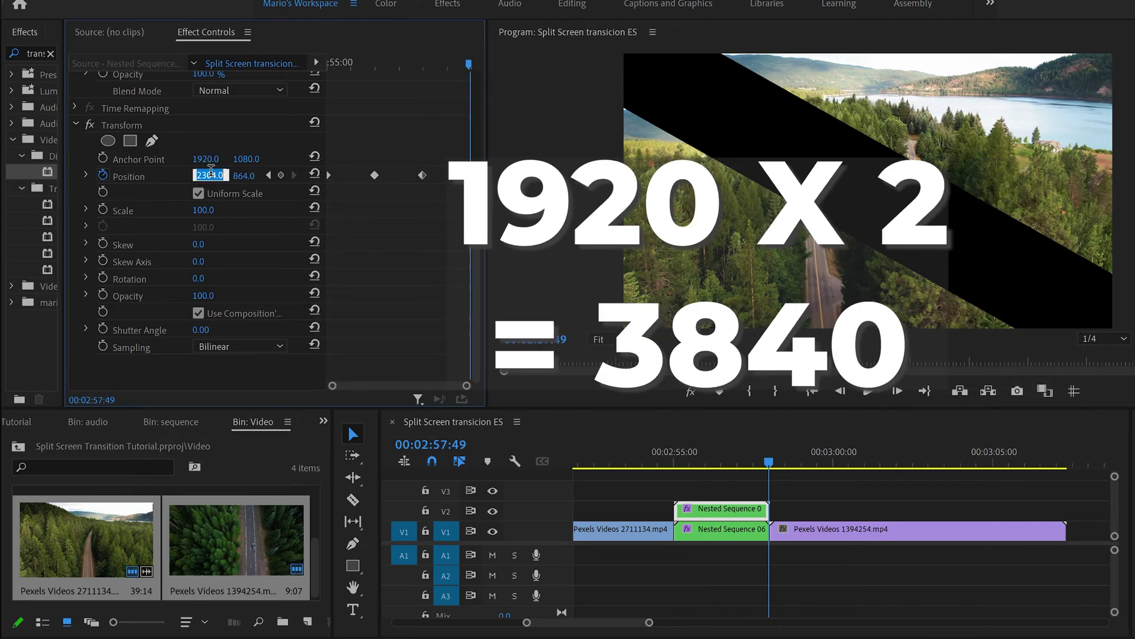
type("3840")
key("Return")
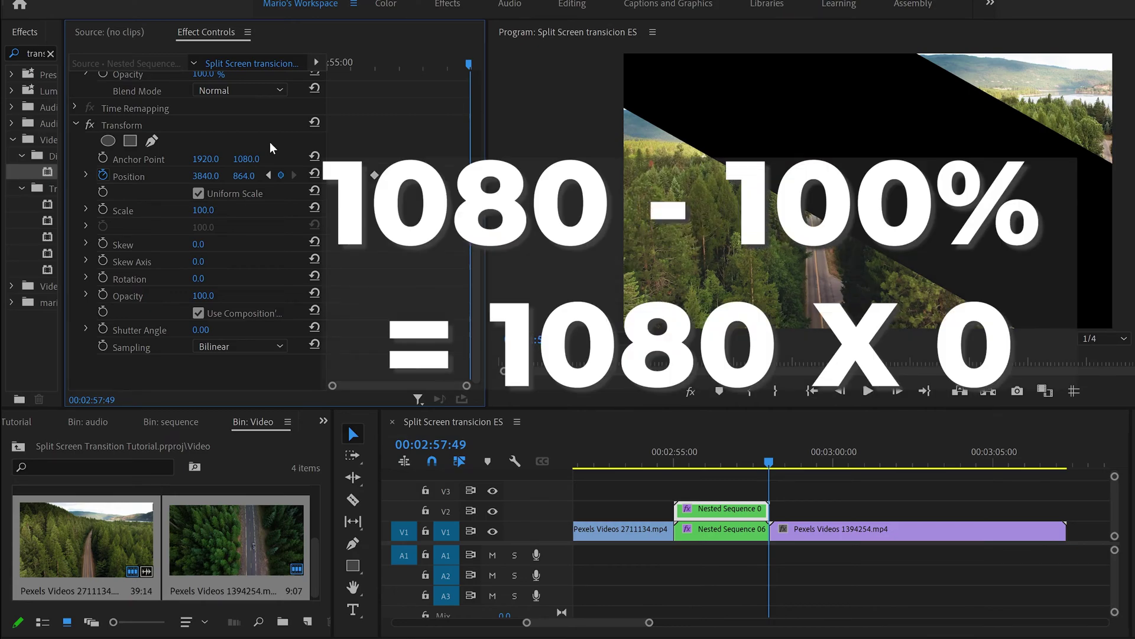
left_click(245, 176)
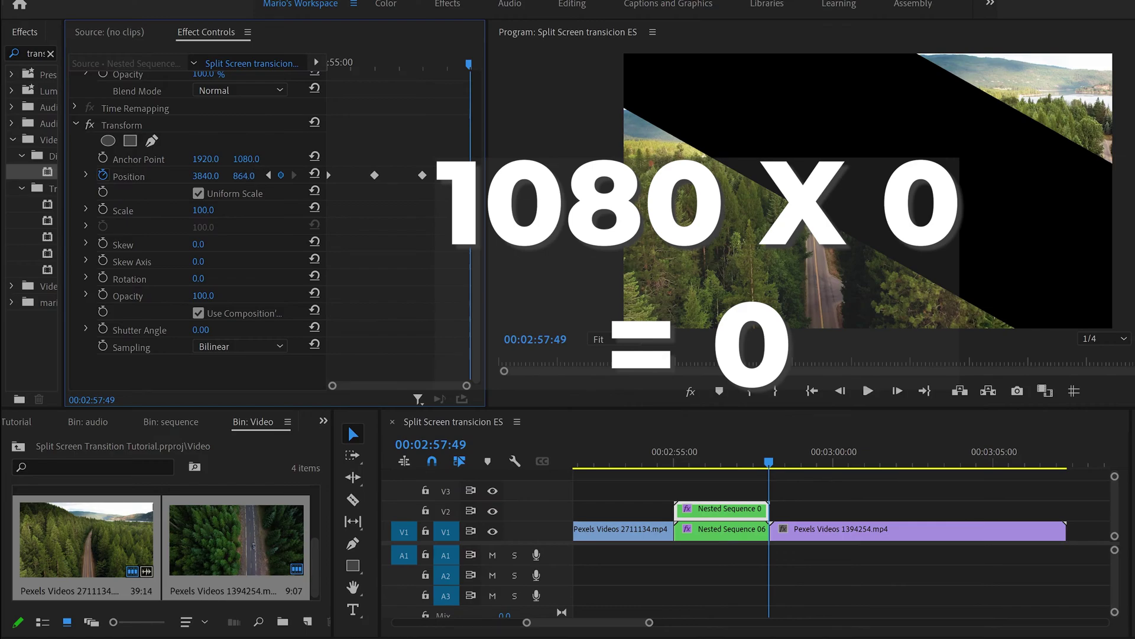
type("0")
key("Return")
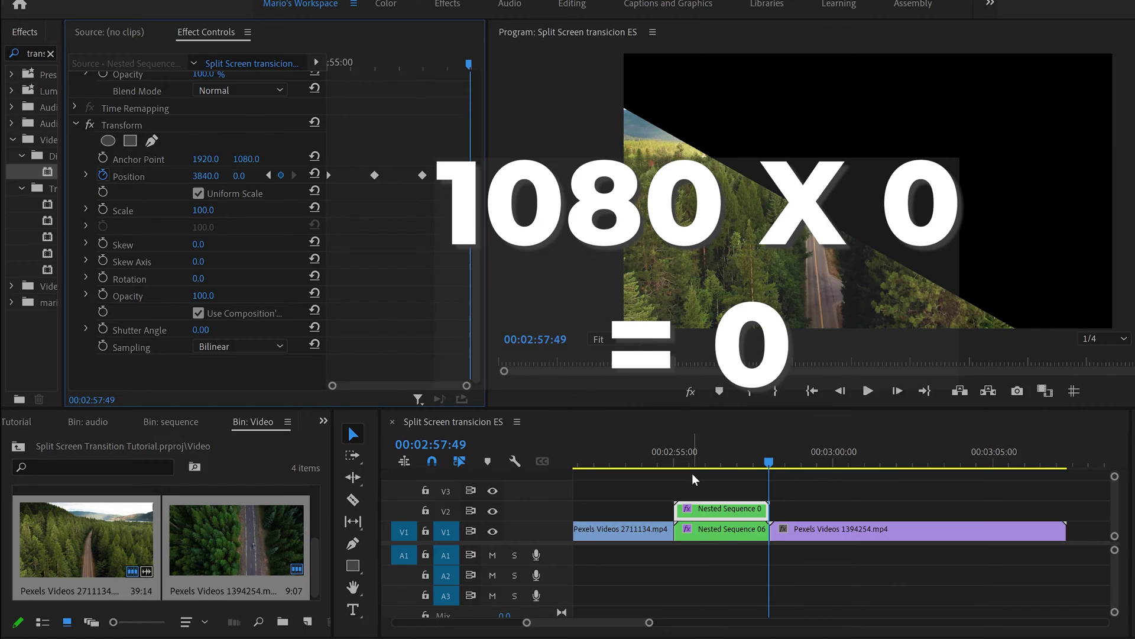
Set the Transform Position of the V1 nest to 0, 2160 at 00:02:57:49
left_click(717, 530)
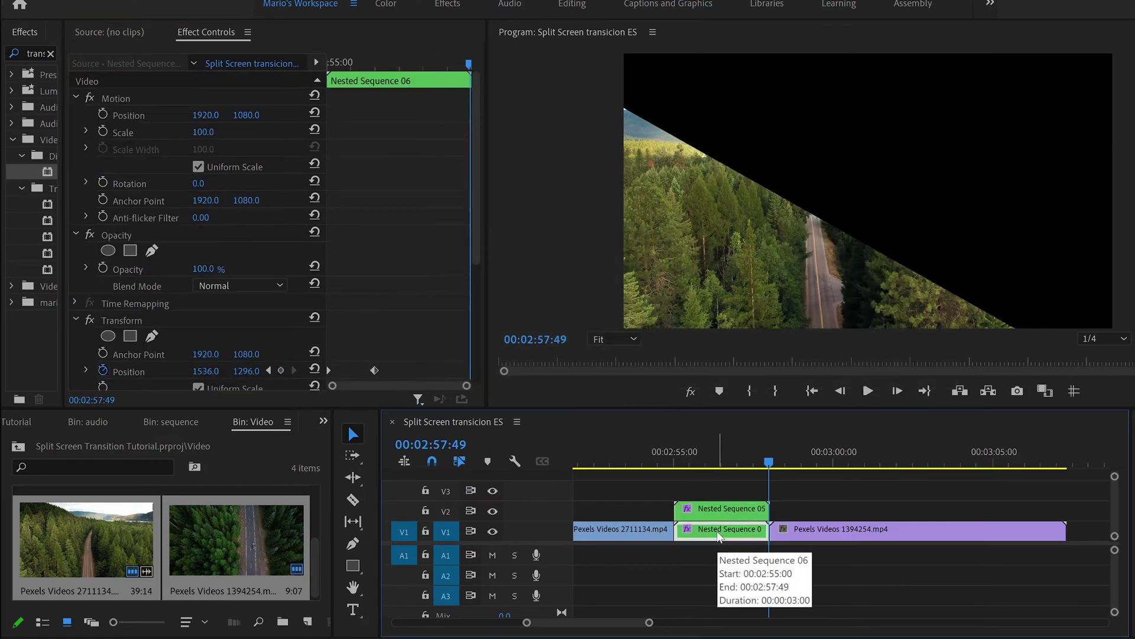
left_click_drag(476, 178, 475, 282)
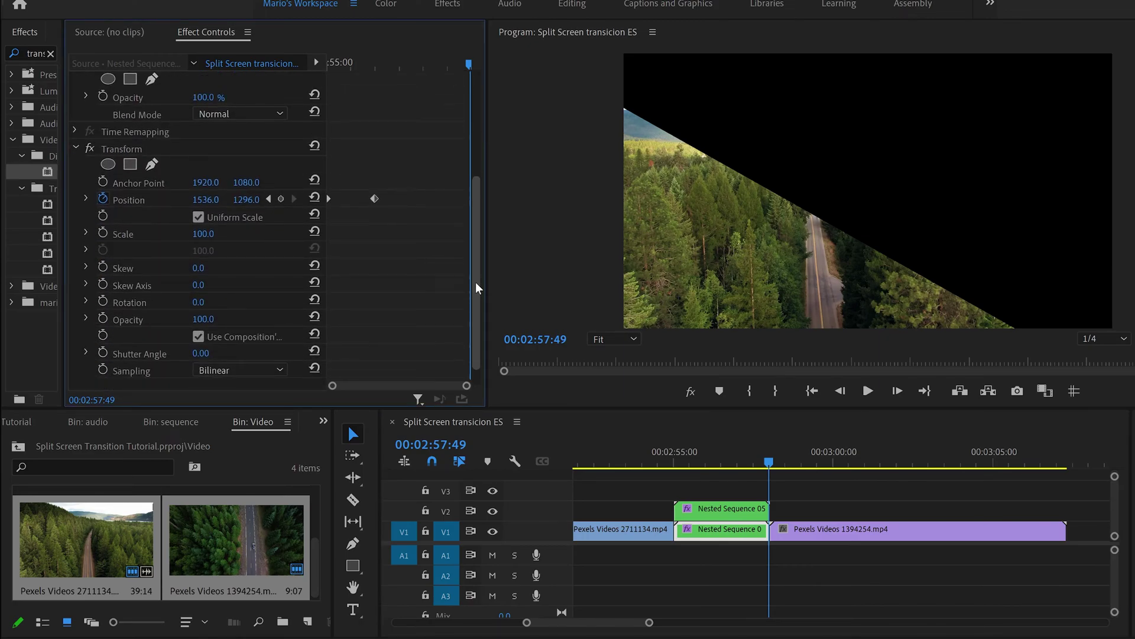
left_click(206, 199)
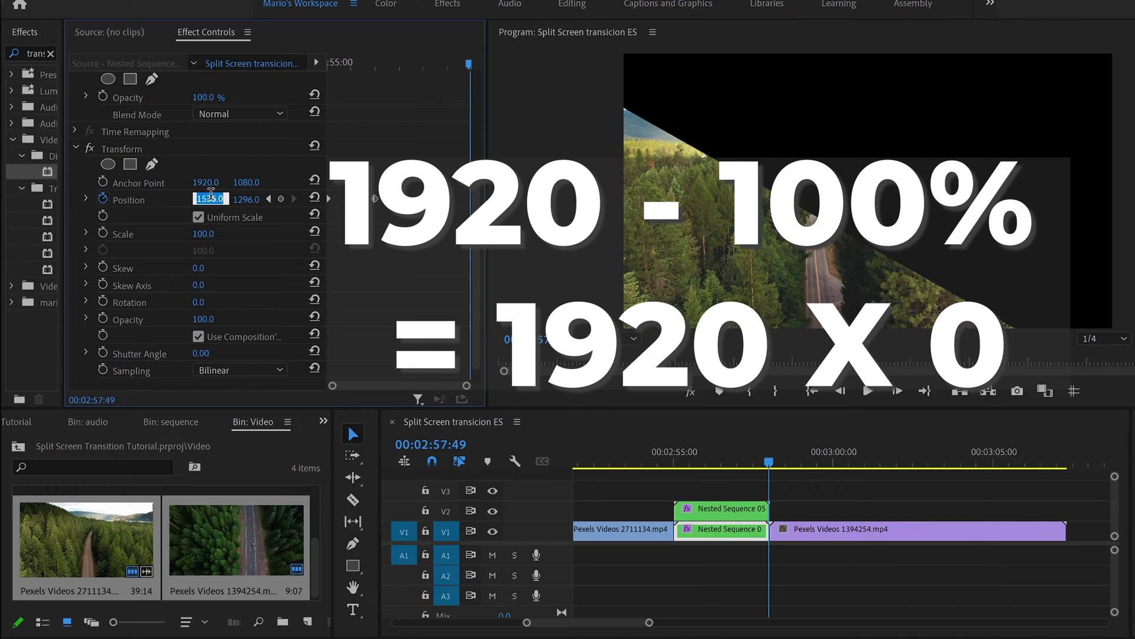
type("0")
key("Return")
left_click(252, 195)
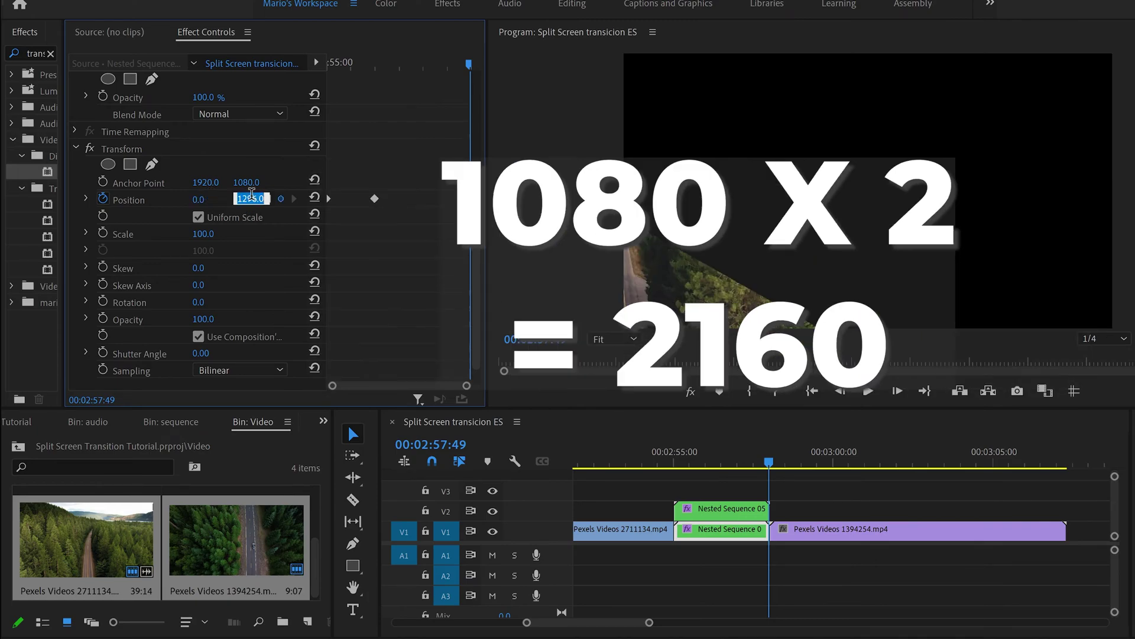
type("2160")
key("Return")
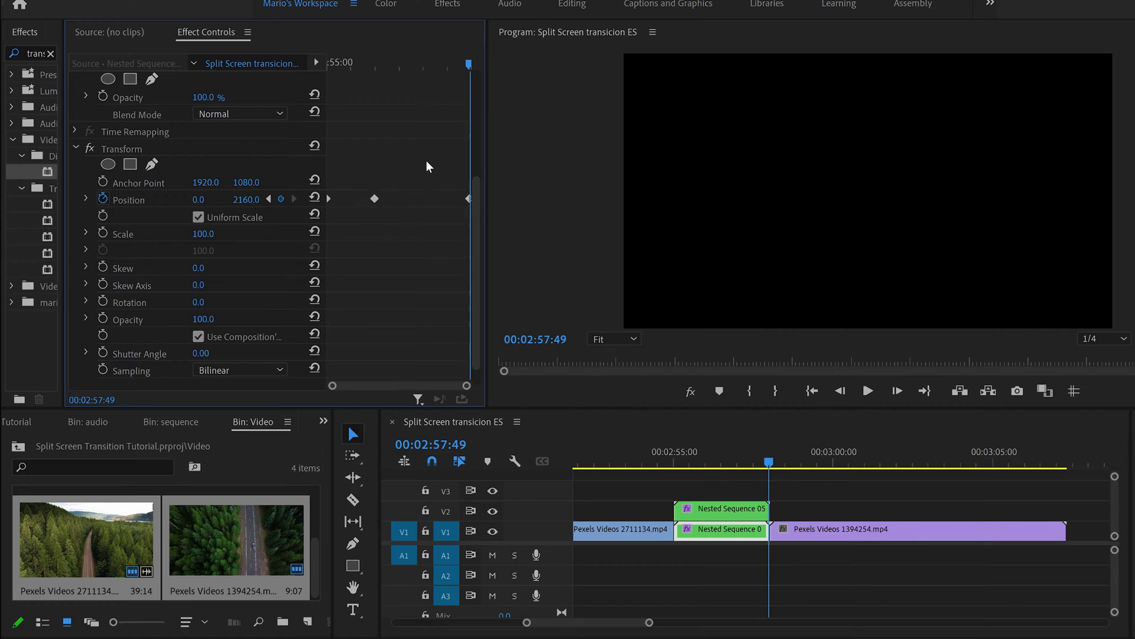
Duplicate the V1 nest's Transform Position keyframe from 00:02:56:00 to 00:02:57:00, matching the V2 nest's keyframe timing
left_click(723, 504)
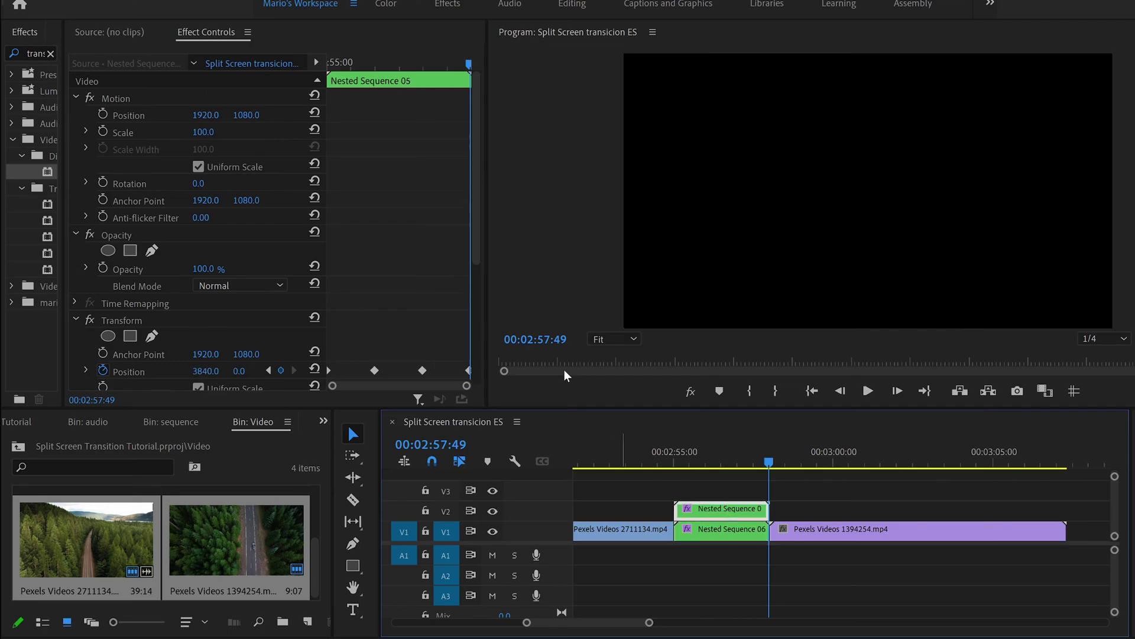
left_click_drag(477, 216, 480, 308)
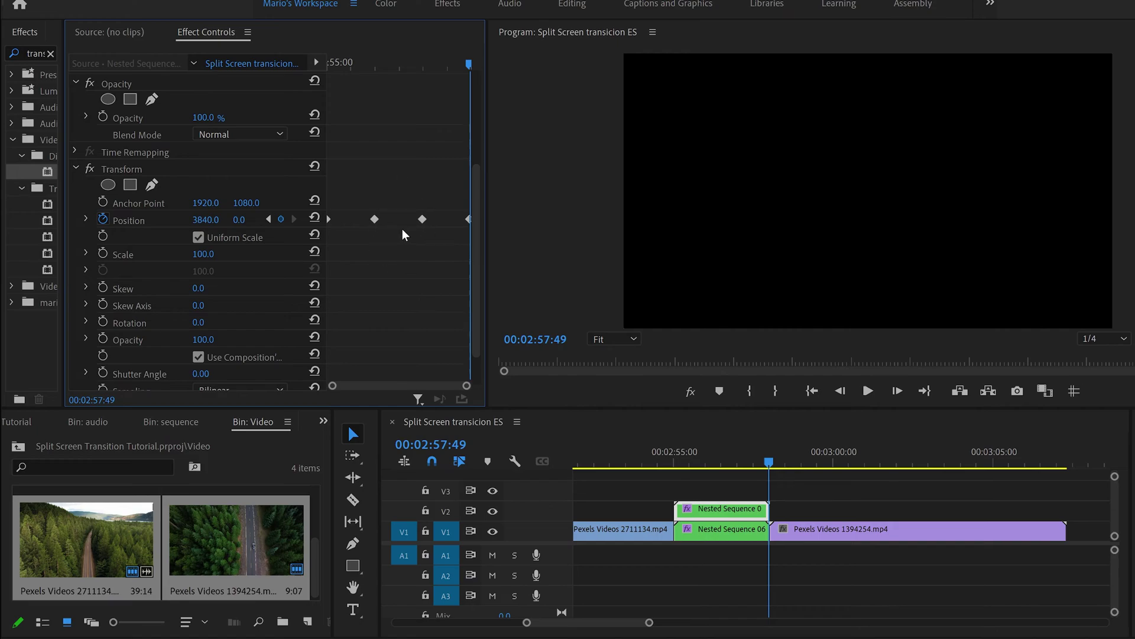
left_click(705, 530)
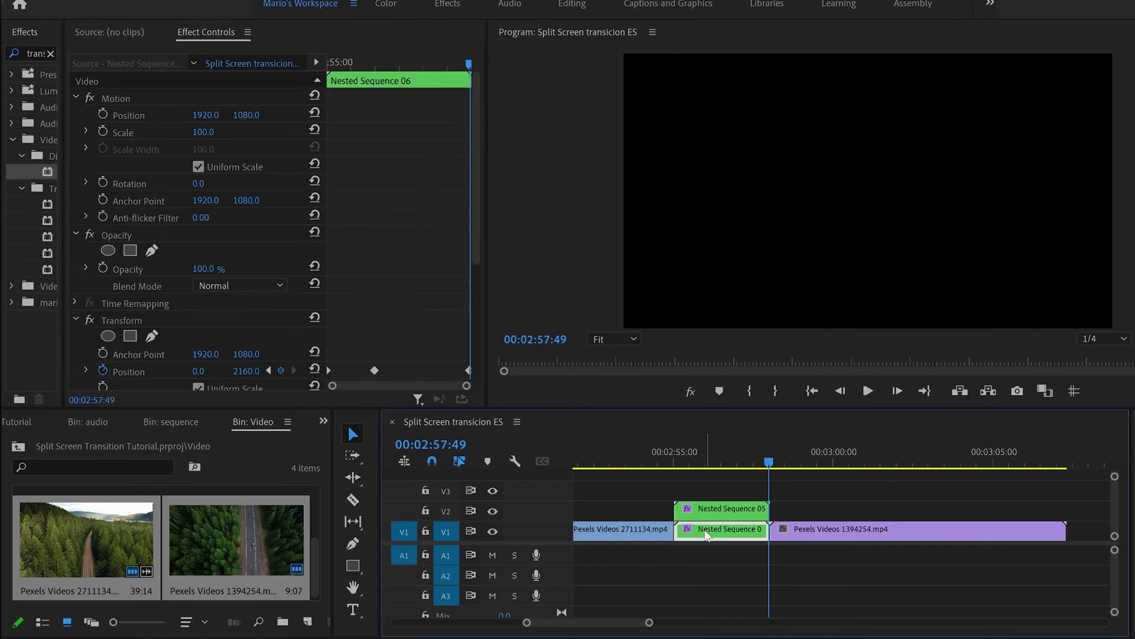
scroll(473, 231, "down", 5)
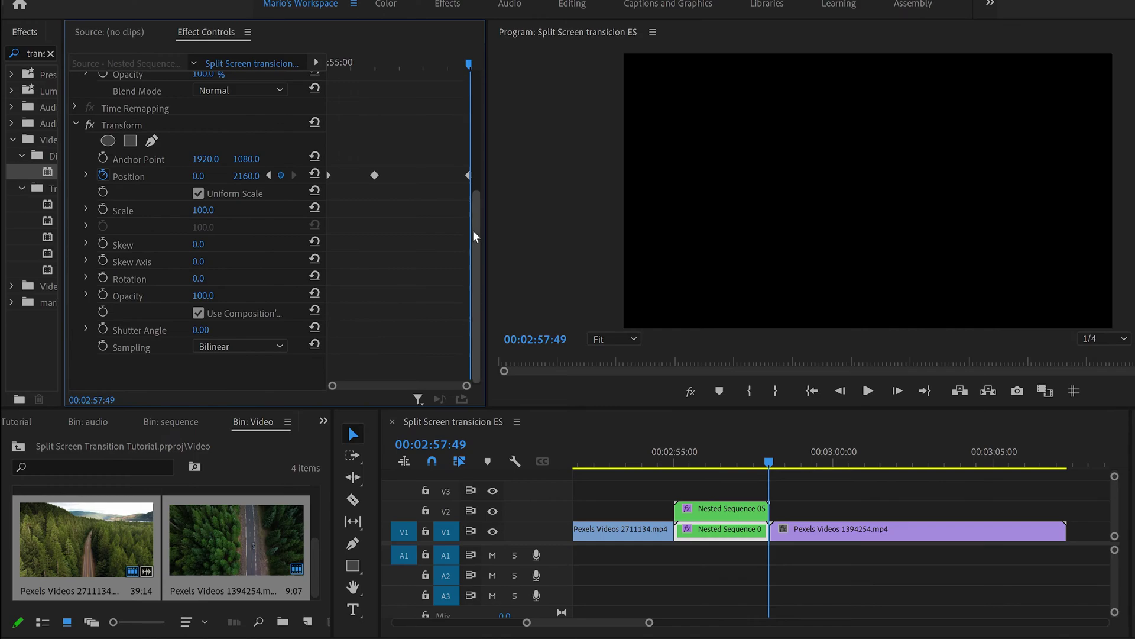
left_click_drag(429, 67, 429, 67)
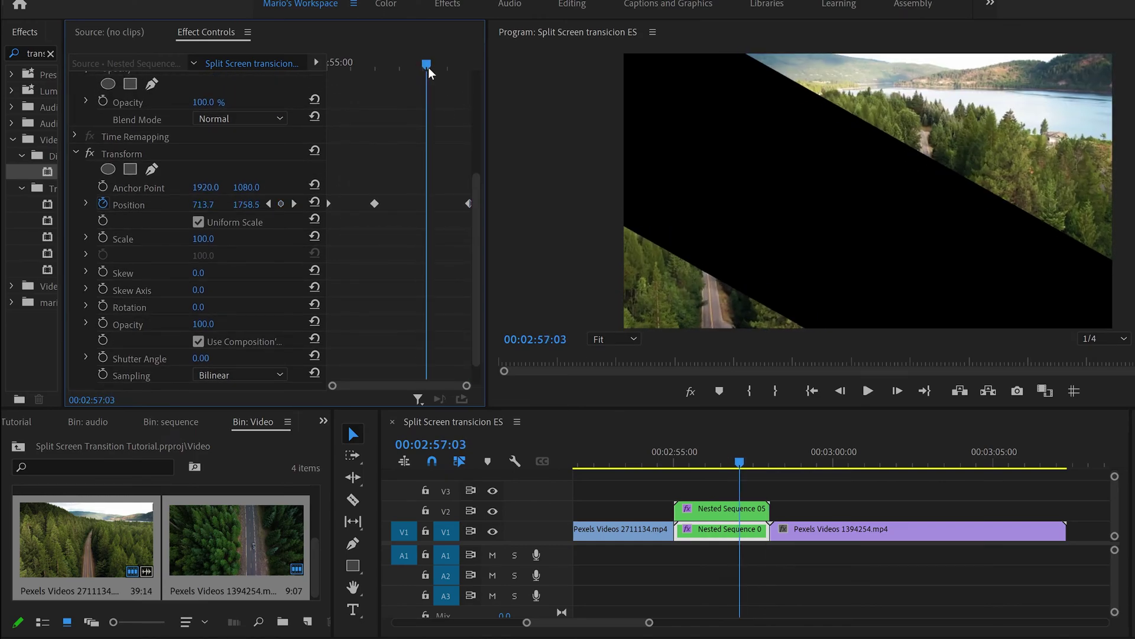
key("Left")
key("Left")
key("Left")
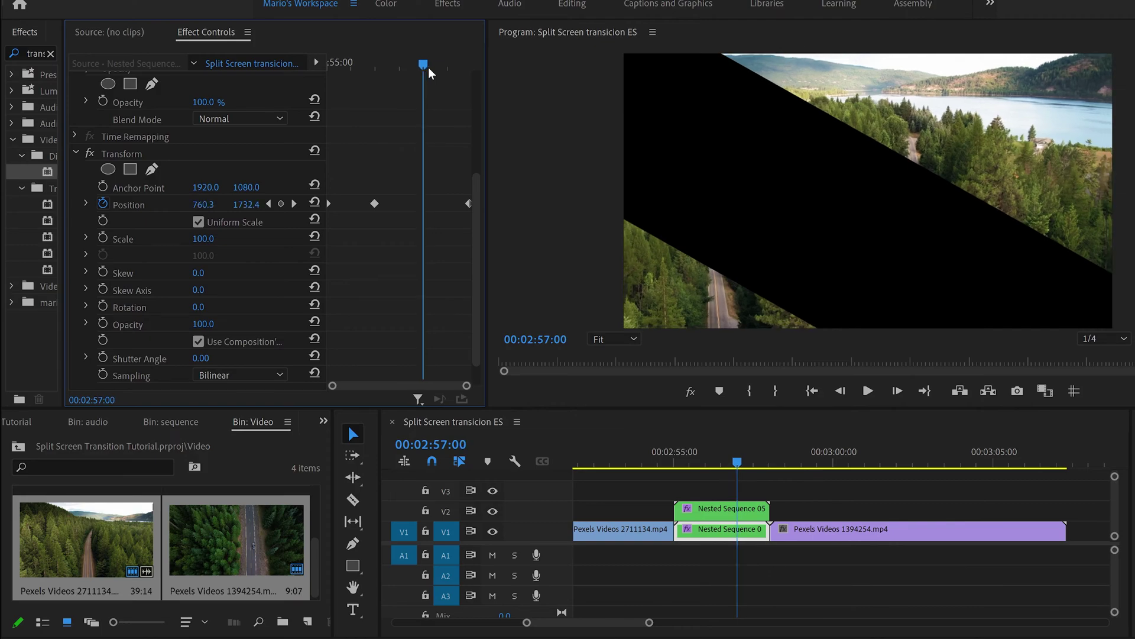
left_click_drag(377, 201, 424, 201)
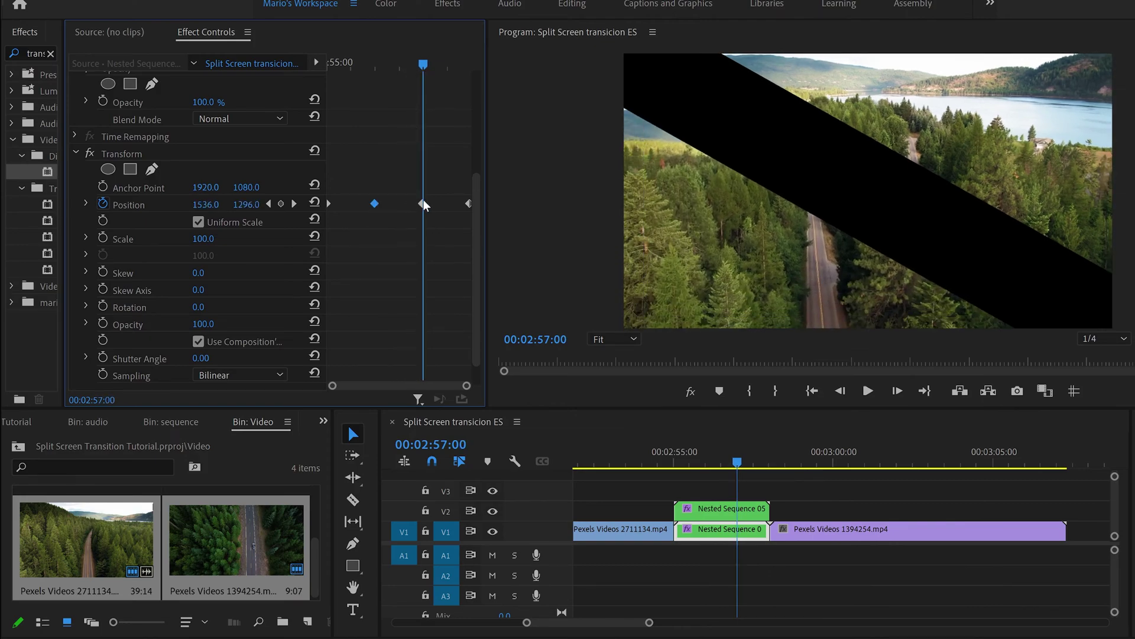
left_click(402, 246)
Play back the split-screen animation from just before the nested clips begin
left_click(674, 454)
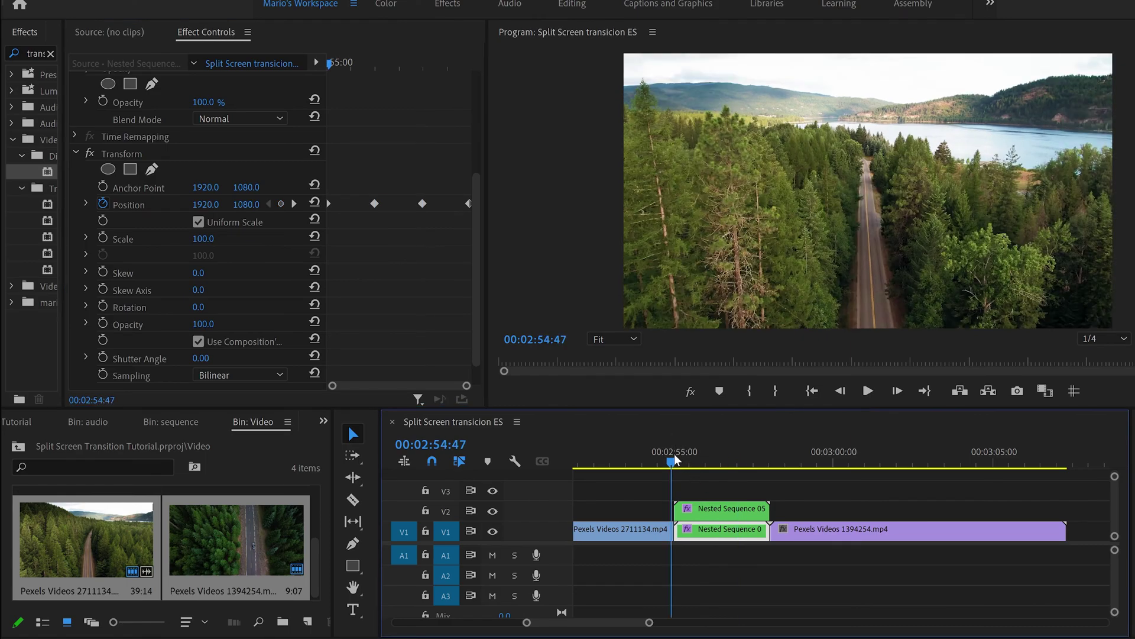
key("space")
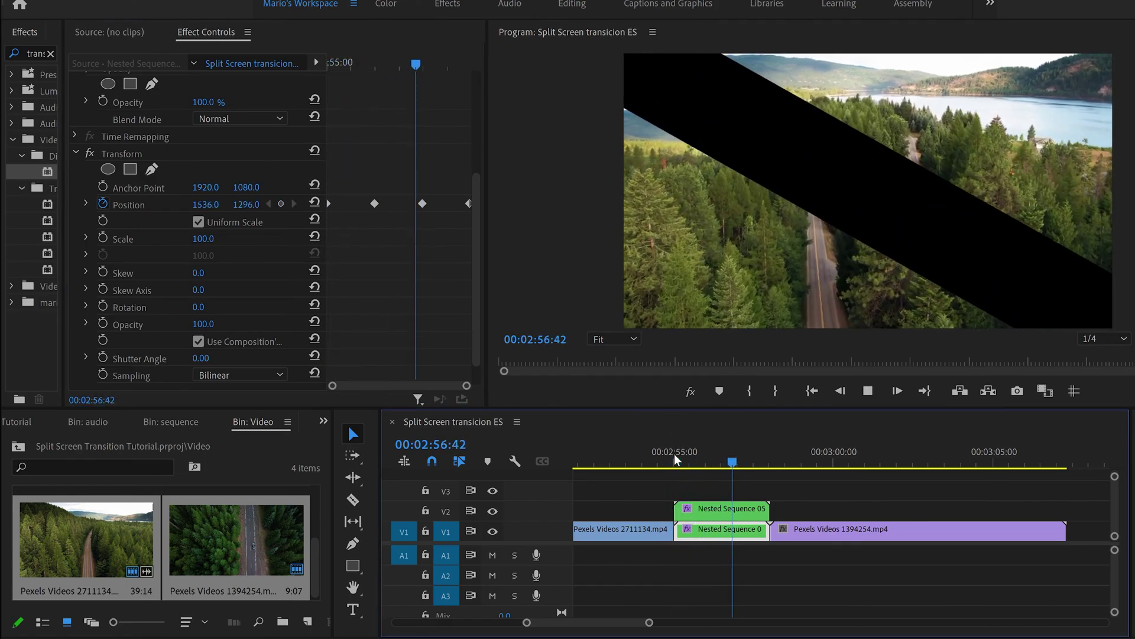
key("space")
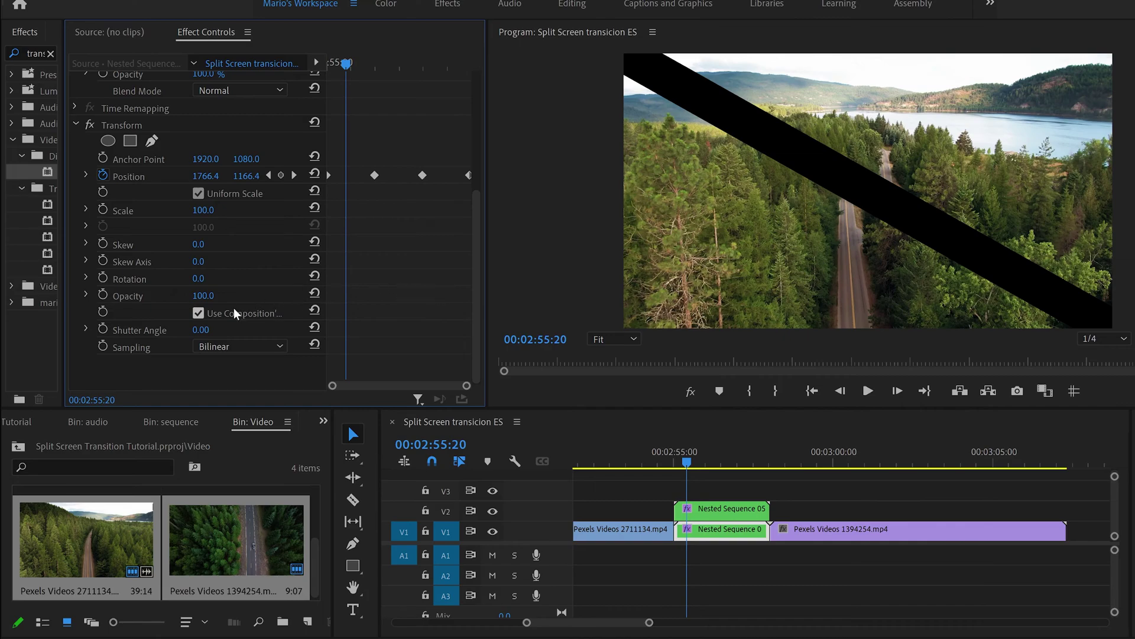
Disable the composition's shutter angle in the V1 nest's Transform effect and set its Shutter Angle to 180
left_click(203, 333)
type("1")
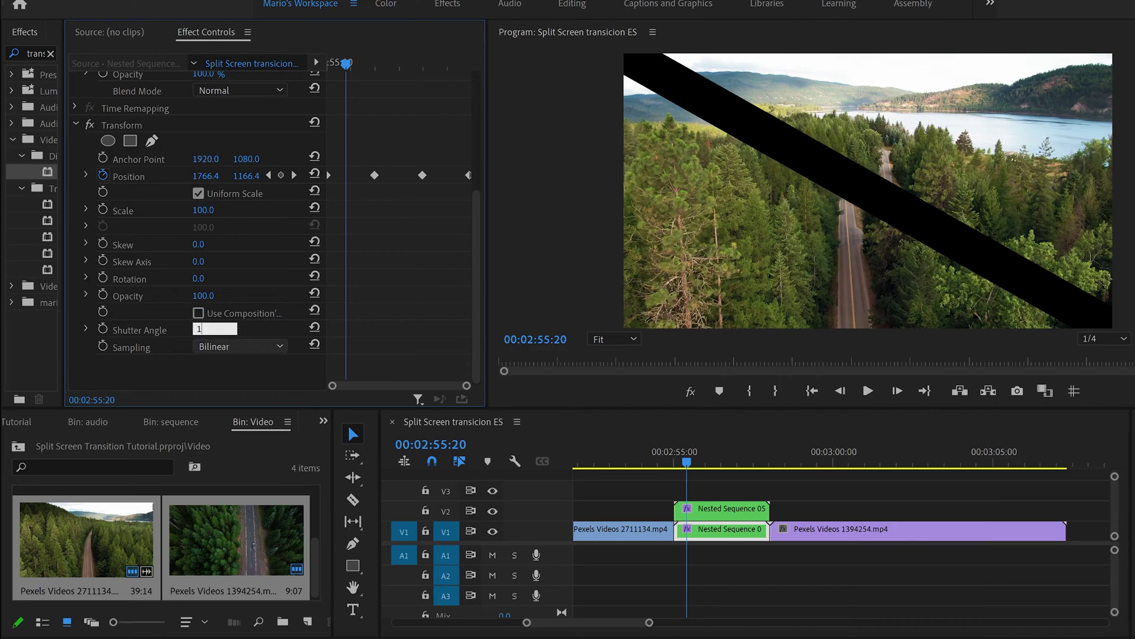
type("80")
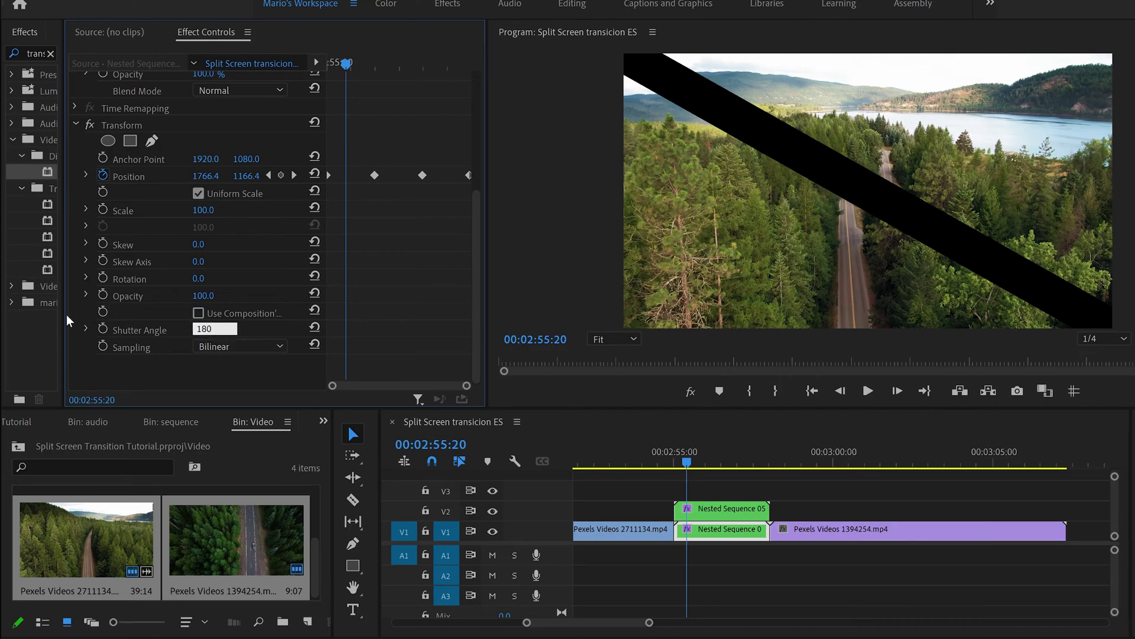
key("Return")
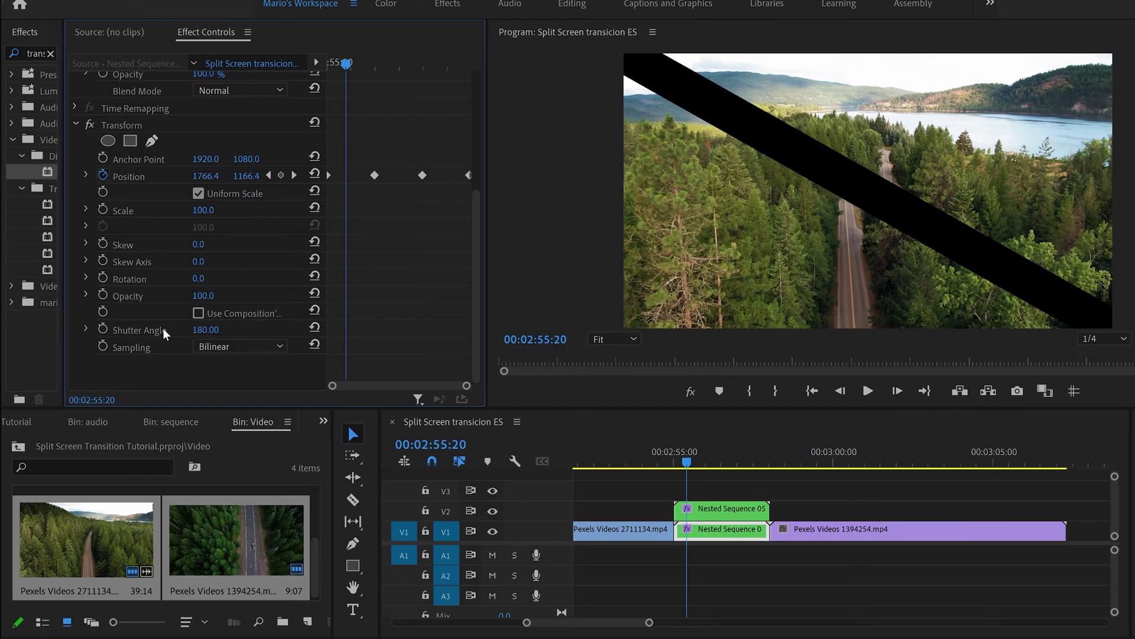
key("space")
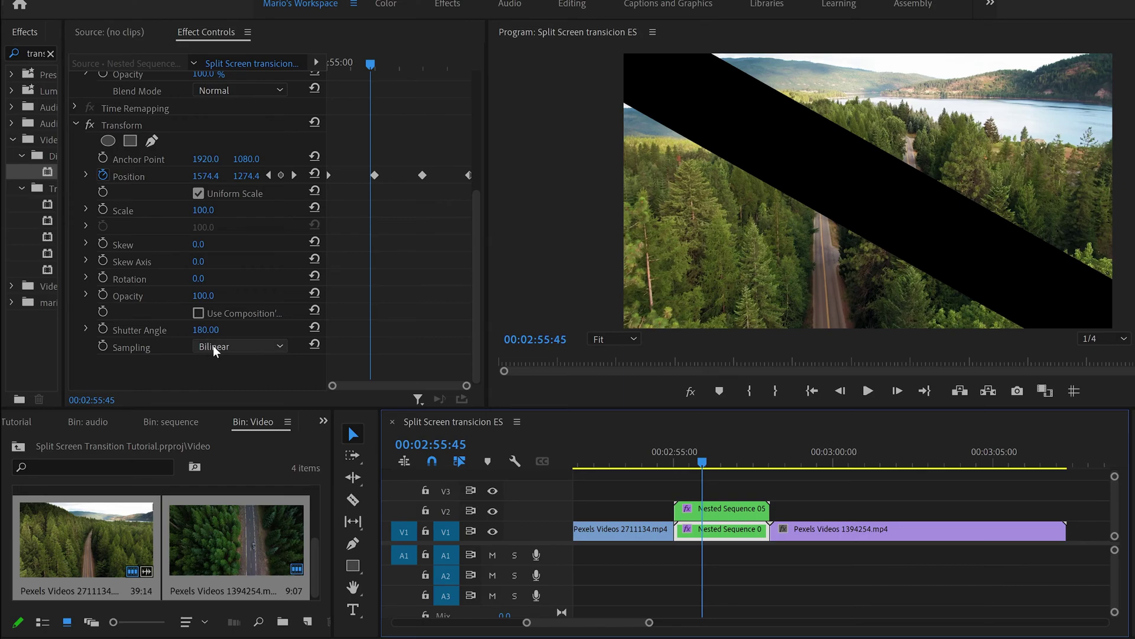
Disable the composition's shutter angle for the V2 nest's Transform effect and set its Shutter Angle to 180
left_click(712, 507)
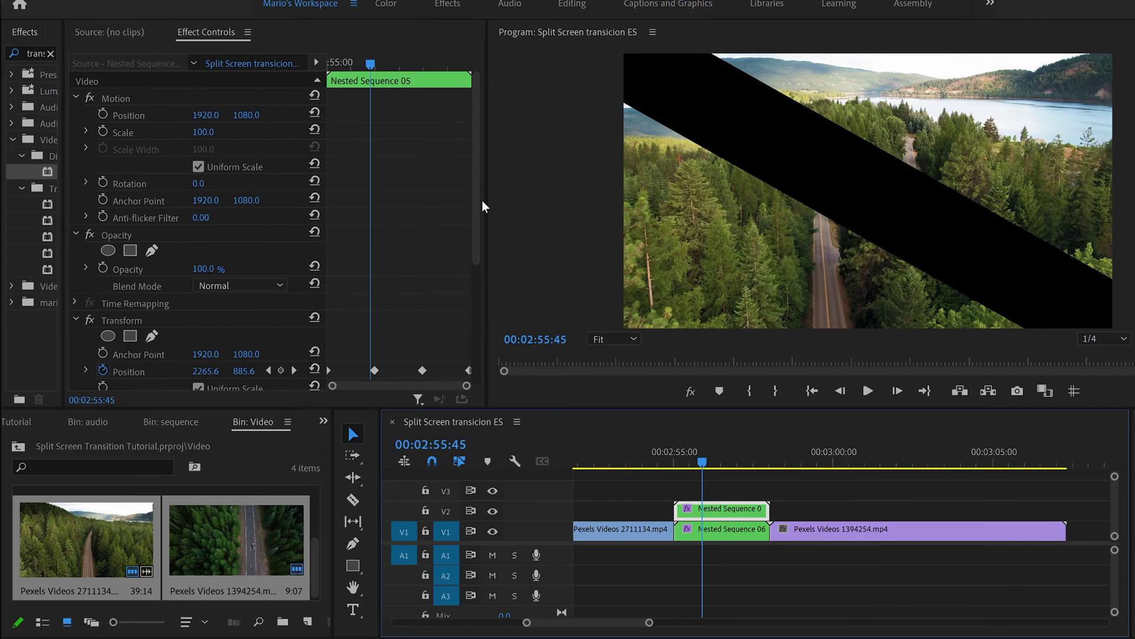
left_click_drag(475, 221, 470, 340)
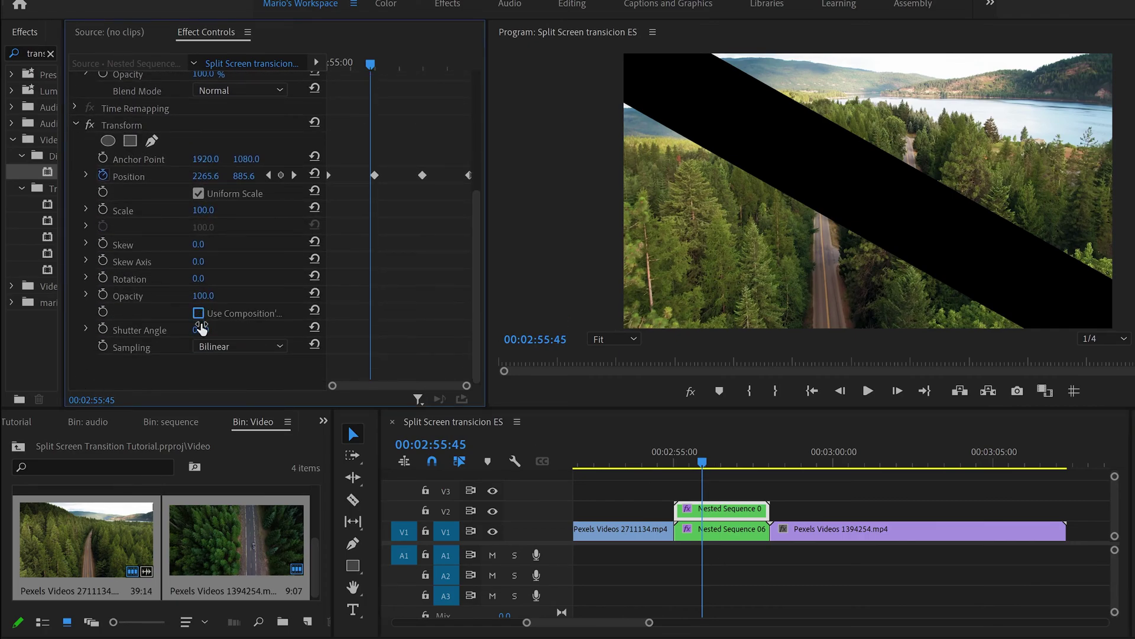
left_click(201, 329)
type("180")
key("Return")
Deselect the clips and play the transition from the start of the nests to check the motion blur
left_click(767, 489)
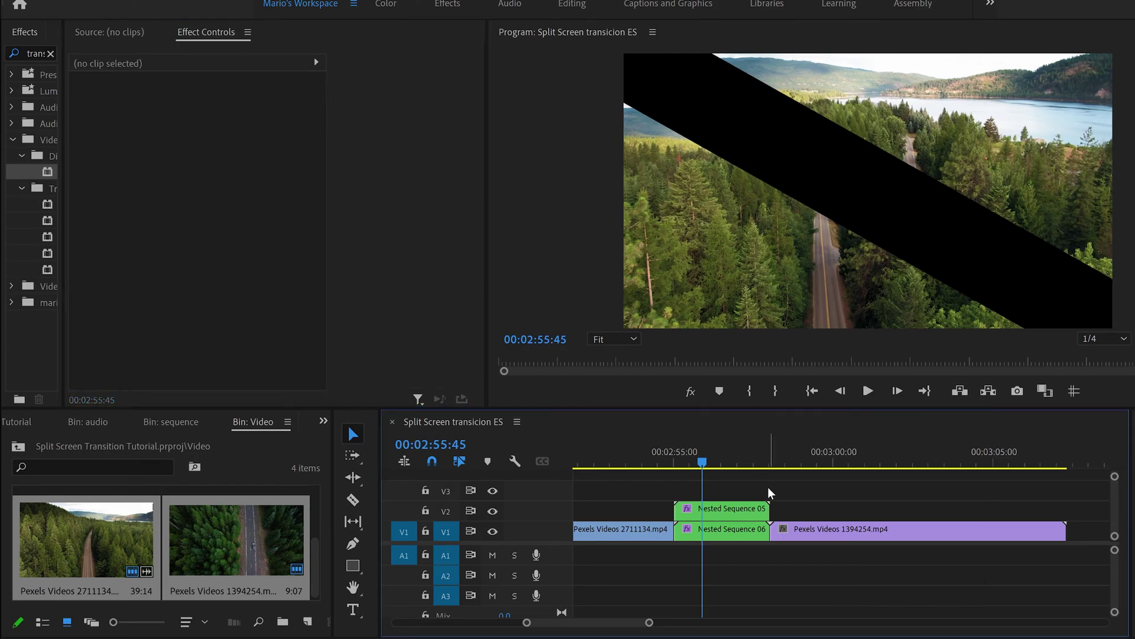
left_click(674, 459)
key("space")
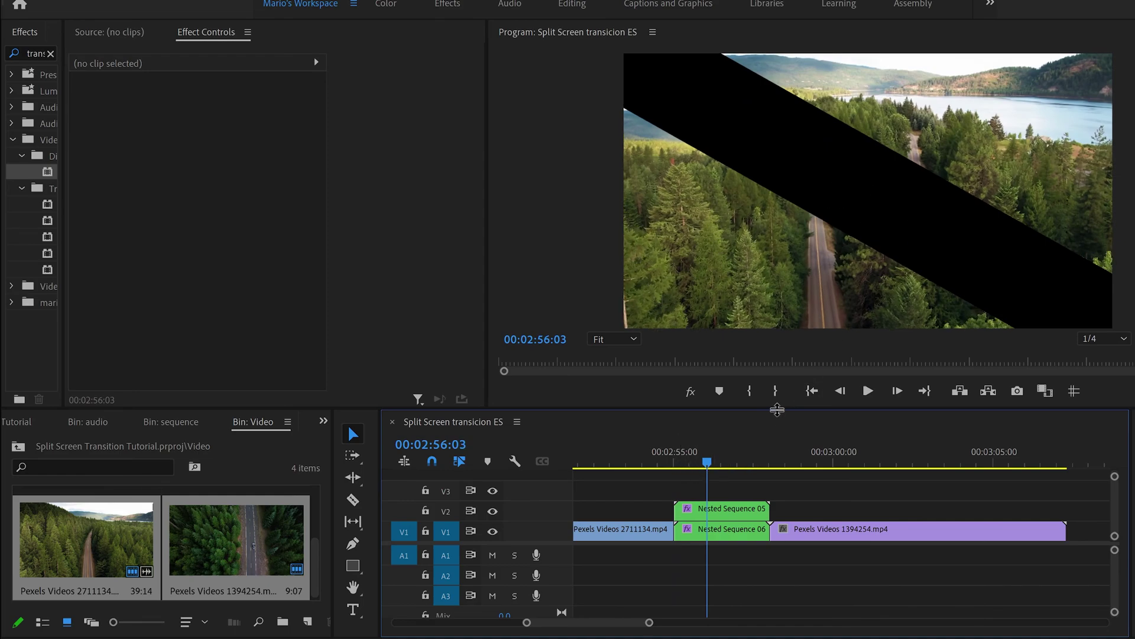
Move both nests up one track to V2 and V3 and shift Pexels Videos 1394254.mp4 on V1 to start beneath them at 00:02:55:00
mouse_move(728, 503)
left_mouse_down()
mouse_move(738, 529)
mouse_move(735, 506)
left_mouse_up()
left_click(836, 532)
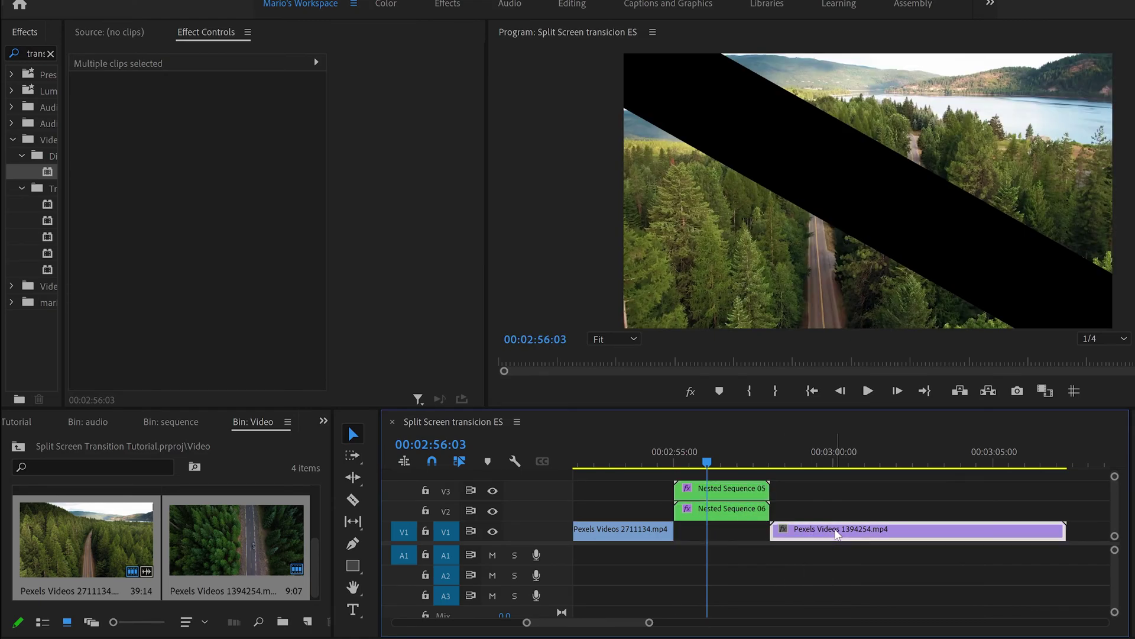
left_click_drag(836, 533, 746, 534)
left_click(719, 462)
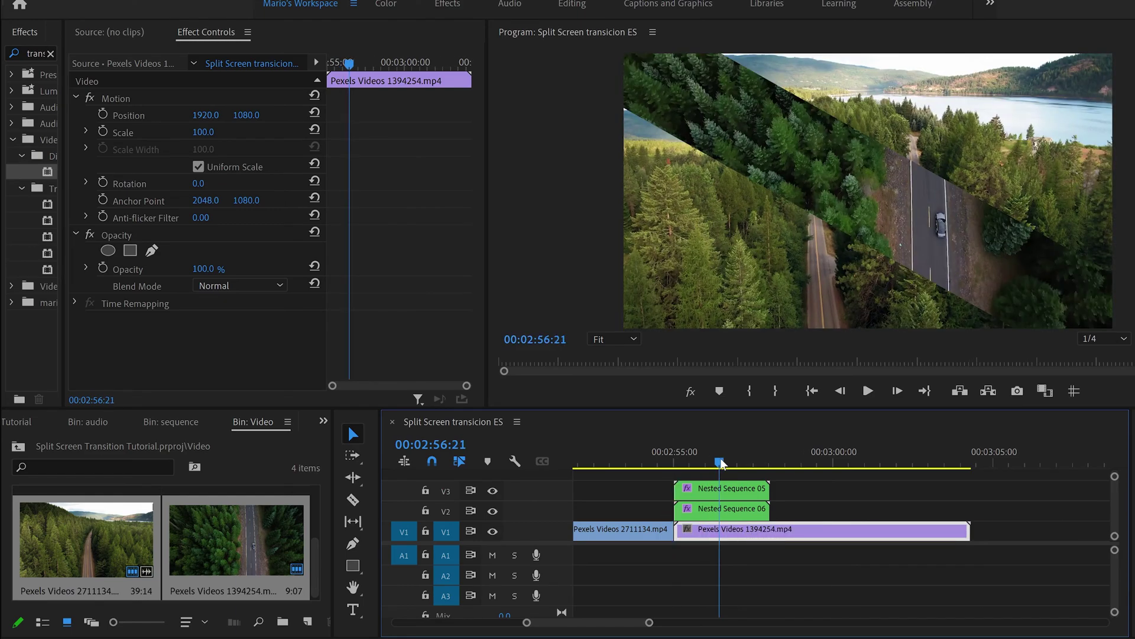
Set the first Transform Position keyframe of the V2 nest to Ease Out temporal interpolation and ease the second keyframe
left_click(715, 508)
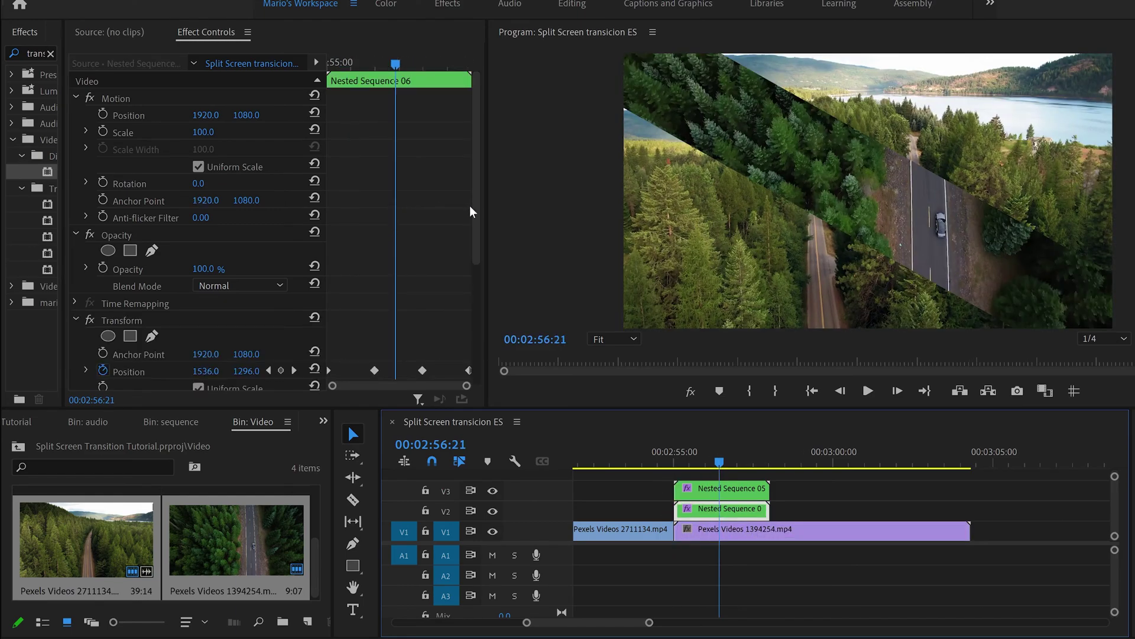
left_click_drag(474, 210, 471, 322)
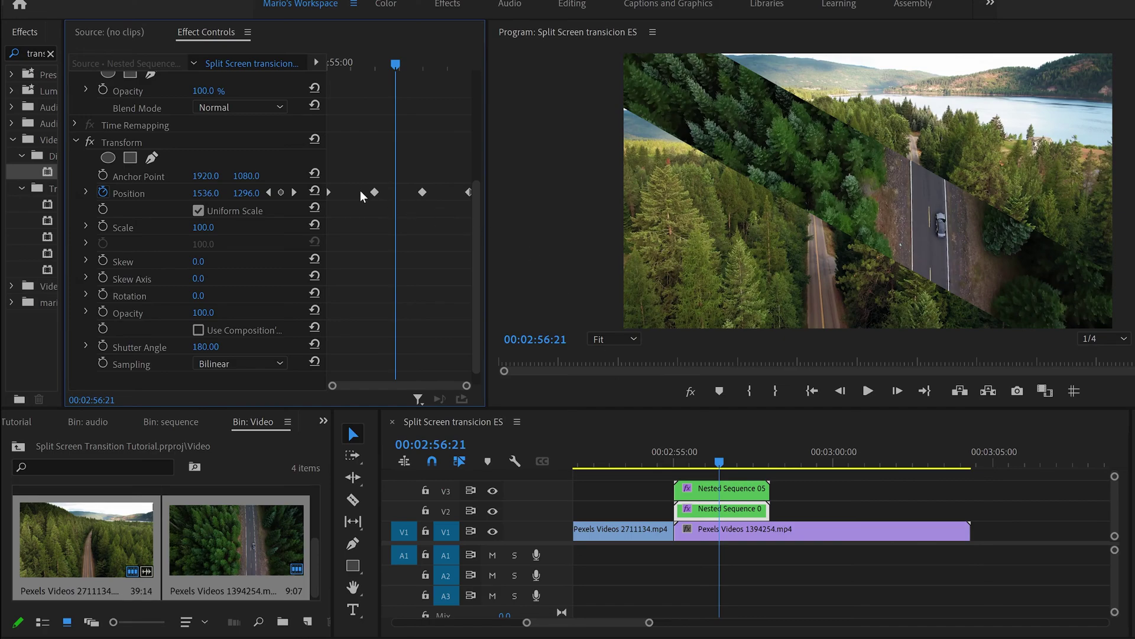
right_click(329, 192)
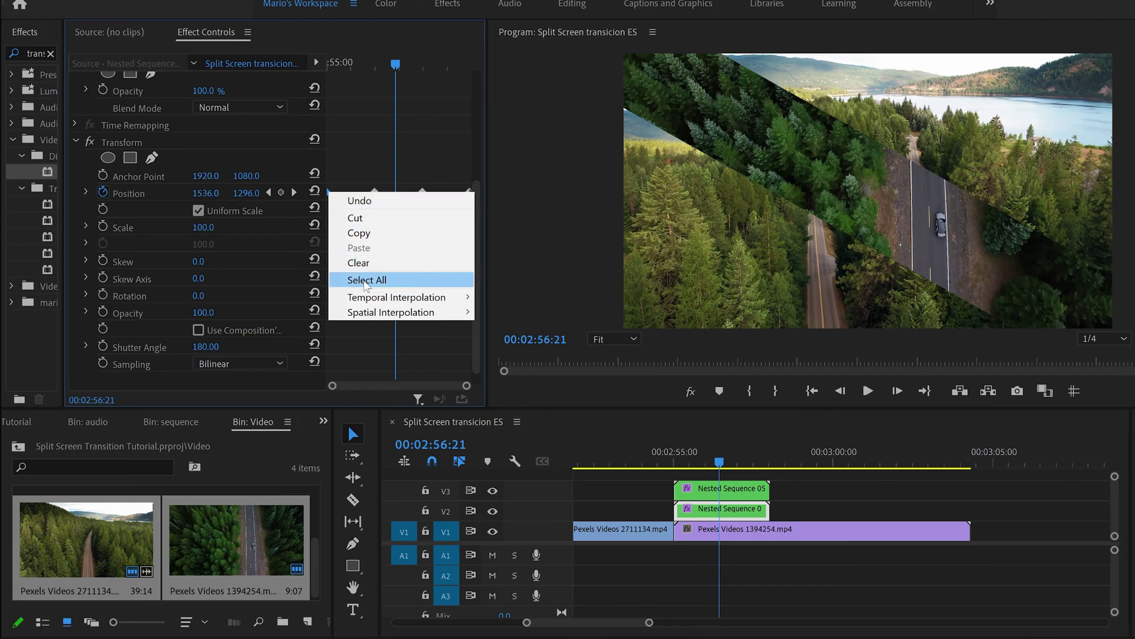
mouse_move(377, 301)
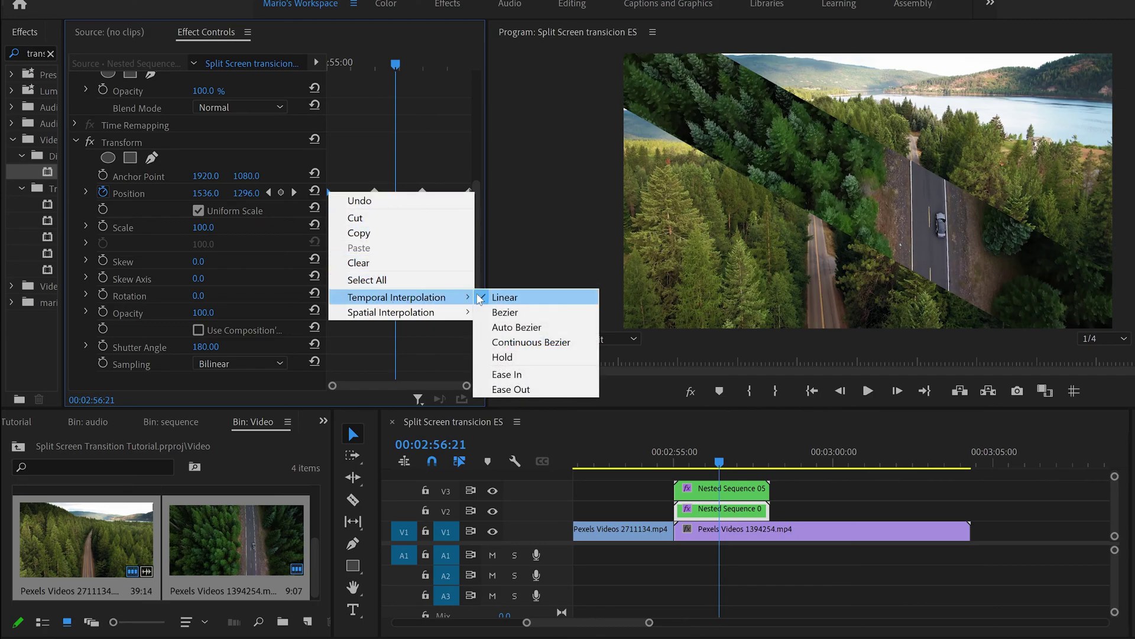
left_click(513, 390)
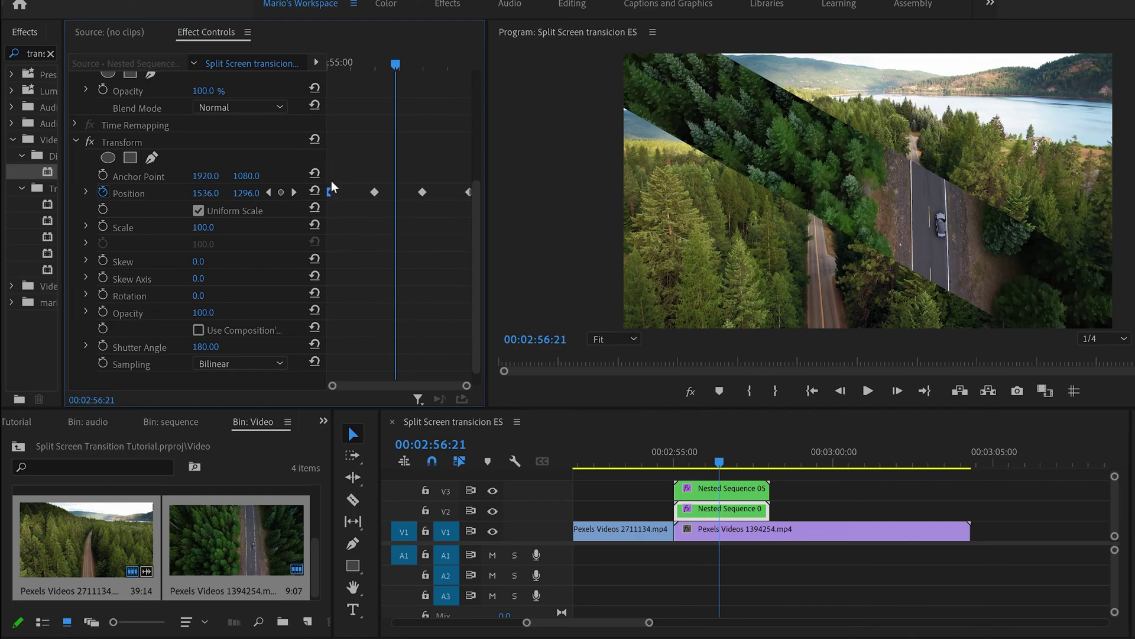
right_click(374, 191)
left_click(313, 371)
Set the V2 nest's third Transform Position keyframe to Ease Out temporal interpolation and ease its last keyframe
left_click_drag(395, 171, 412, 175)
right_click(424, 193)
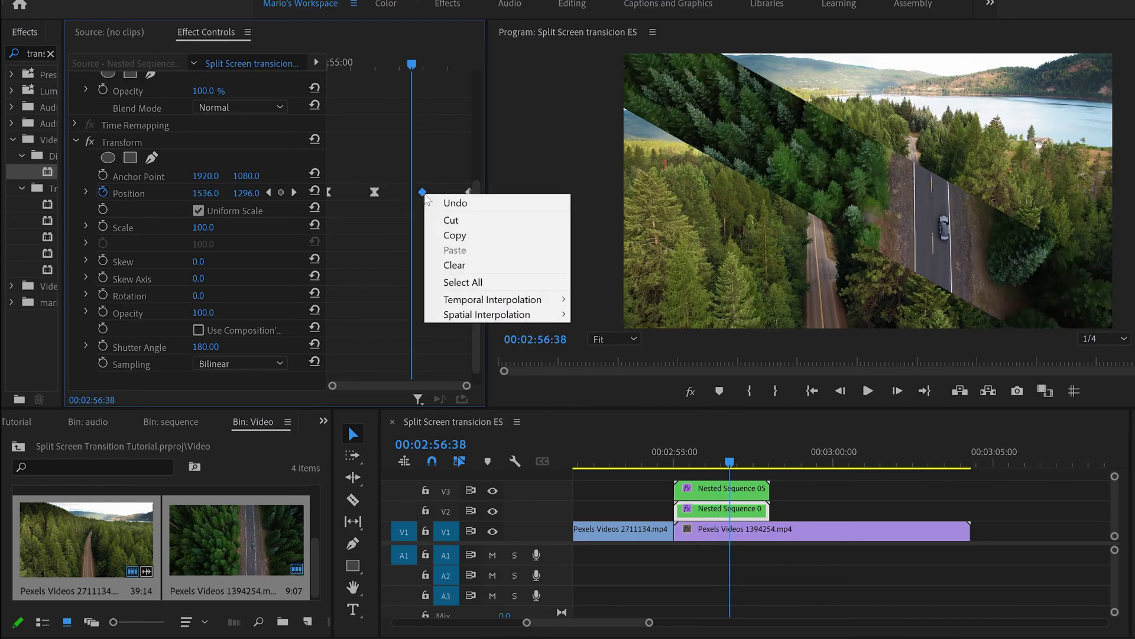
mouse_move(517, 303)
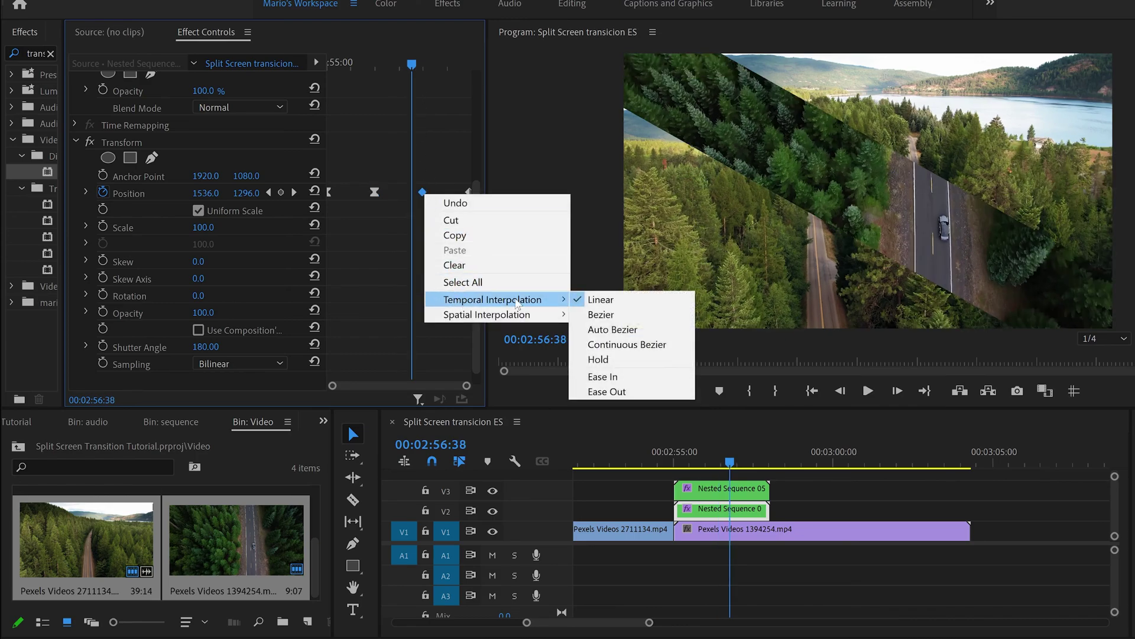
left_click(630, 393)
right_click(465, 192)
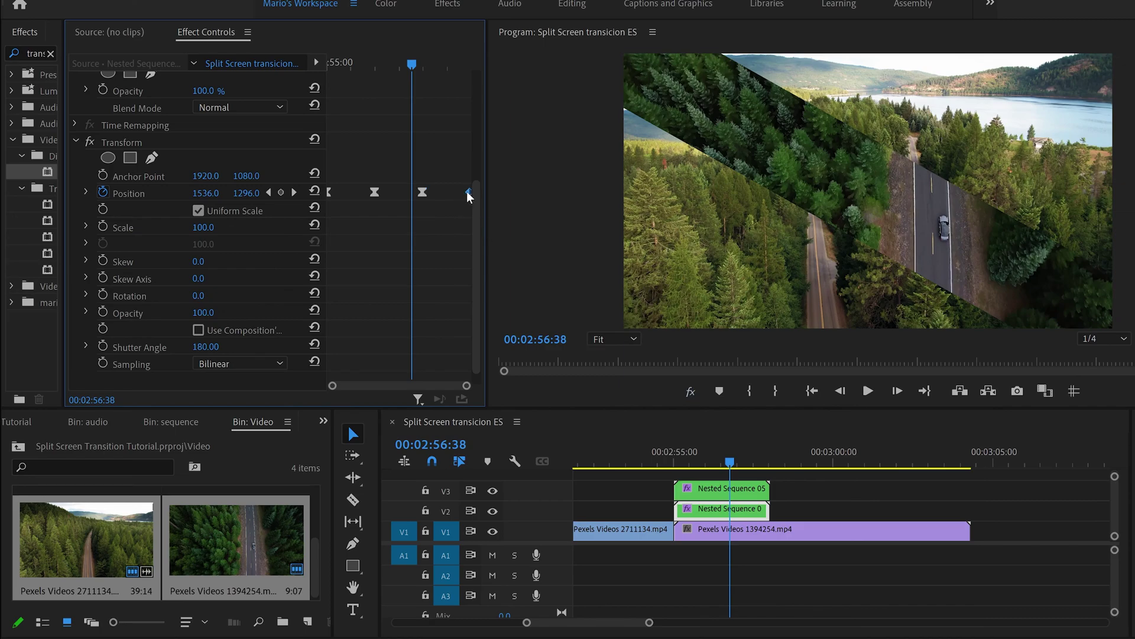
mouse_move(505, 302)
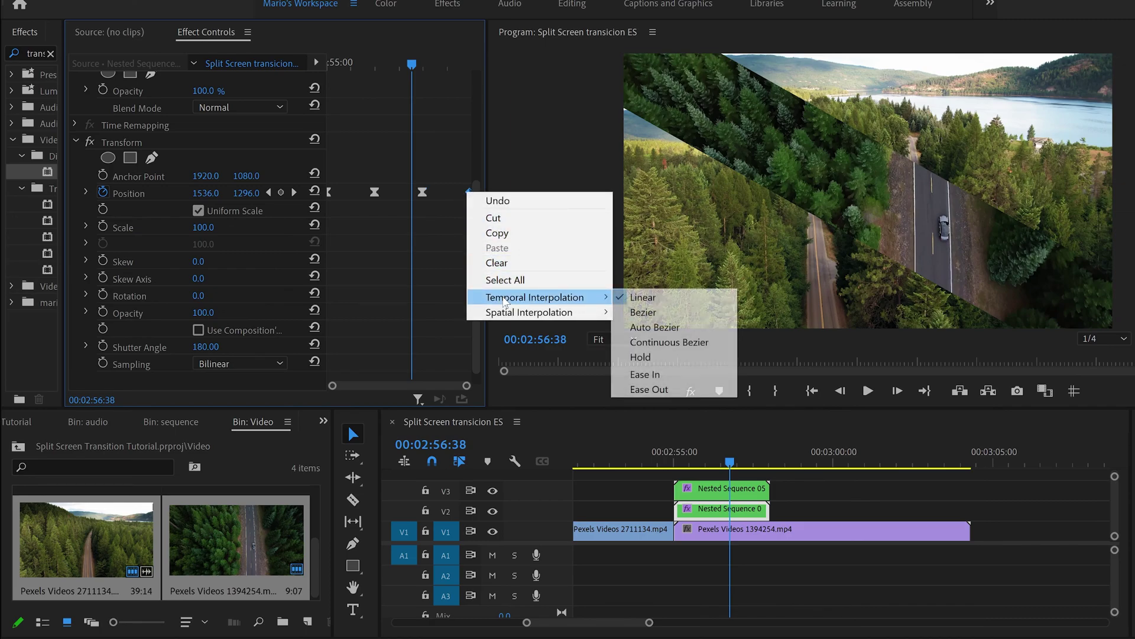
left_click(644, 312)
Ease all four Transform Position keyframes of the V3 nest through their temporal interpolation, matching the V2 nest
left_click(712, 487)
scroll(480, 243, "down", 5)
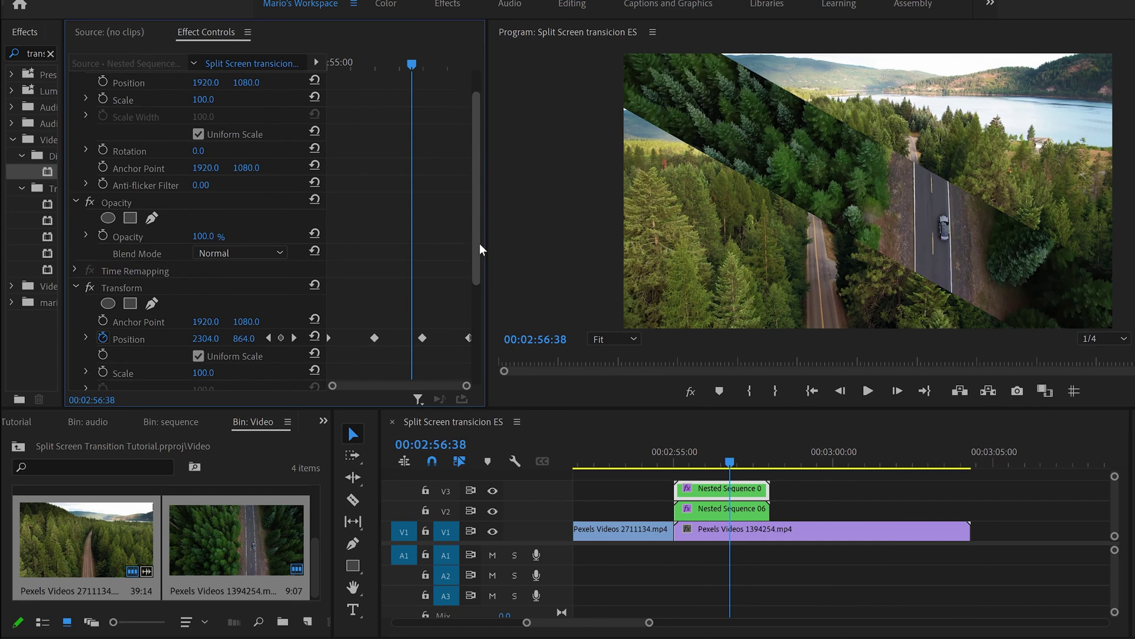
right_click(373, 208)
mouse_move(413, 310)
left_click(550, 326)
Move the playhead to 00:02:54:46, just before the nests, to review the eased transition
left_click(670, 455)
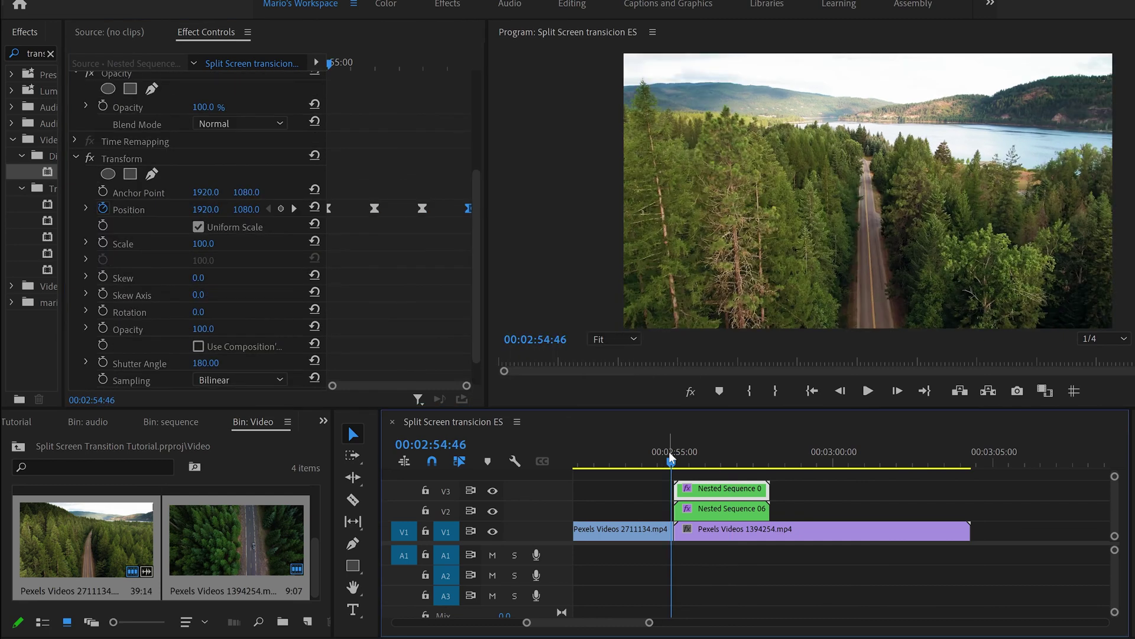